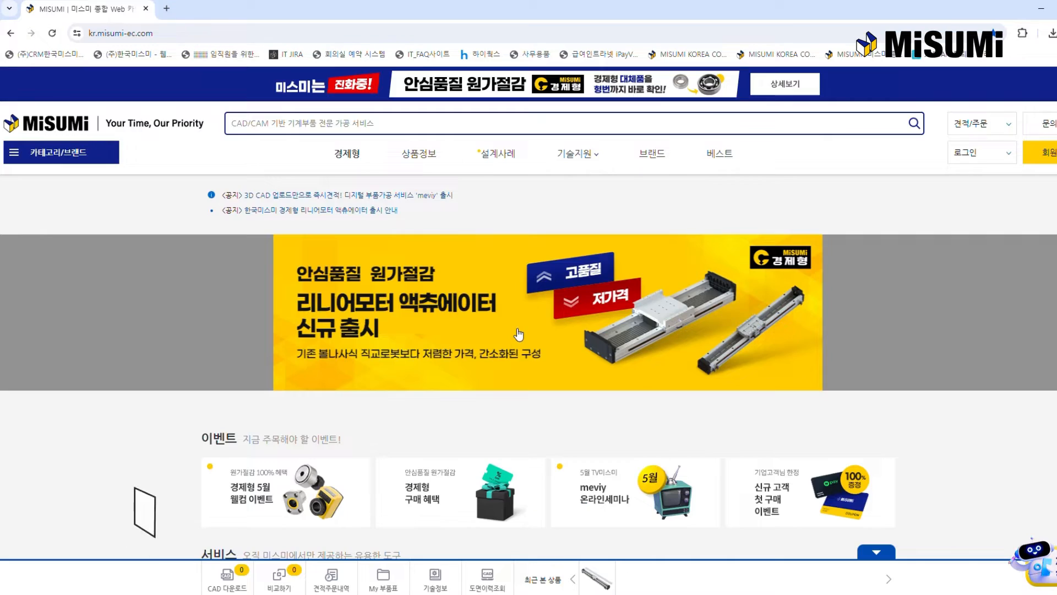
- Open the product page of MISUMI's economy linear motor actuator 8 series standard type from the main economy products' linear motor actuator category
{"action": "left_click", "coordinate": [513, 328]}
{"action": "scroll", "coordinate": [517, 325], "scroll_direction": "down", "scroll_amount": 3}
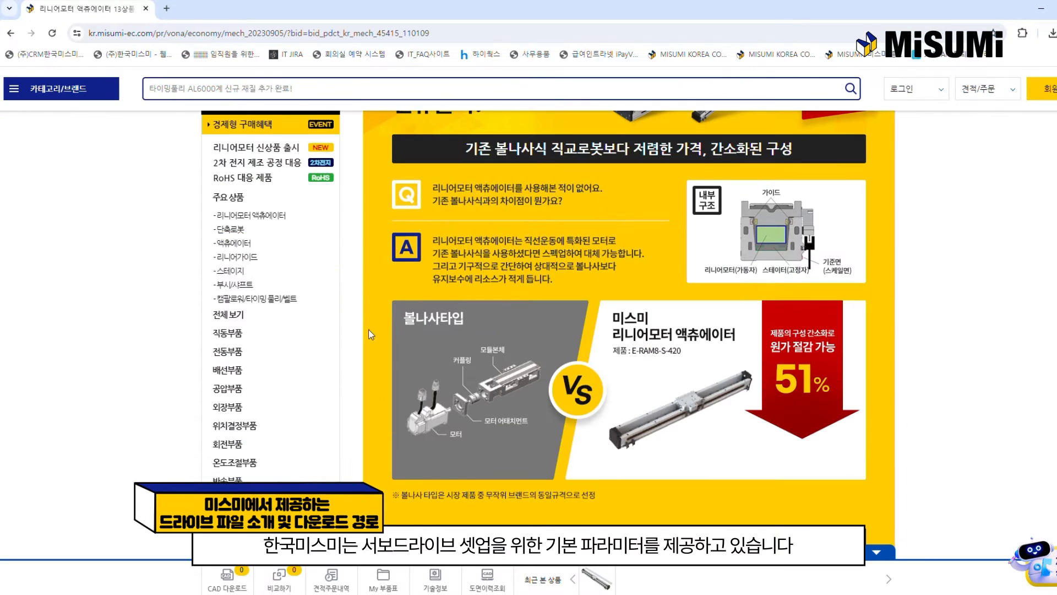
{"action": "left_click", "coordinate": [273, 221]}
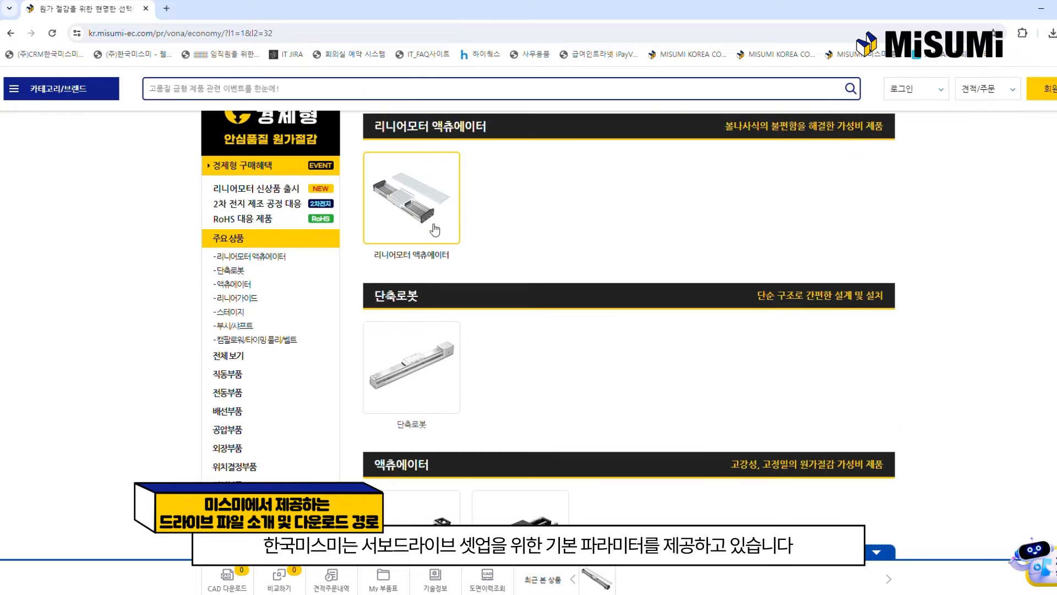
{"action": "left_click", "coordinate": [435, 230]}
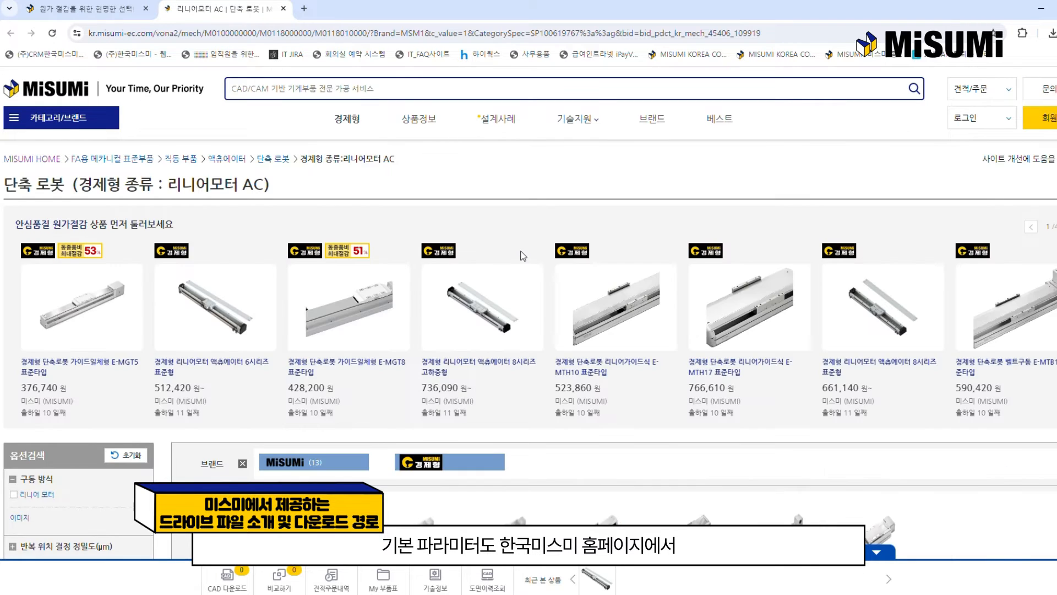
{"action": "scroll", "coordinate": [522, 256], "scroll_direction": "down", "scroll_amount": 10}
{"action": "scroll", "coordinate": [520, 394], "scroll_direction": "down", "scroll_amount": 3}
{"action": "scroll", "coordinate": [522, 395], "scroll_direction": "up", "scroll_amount": 3}
{"action": "left_click", "coordinate": [405, 199]}
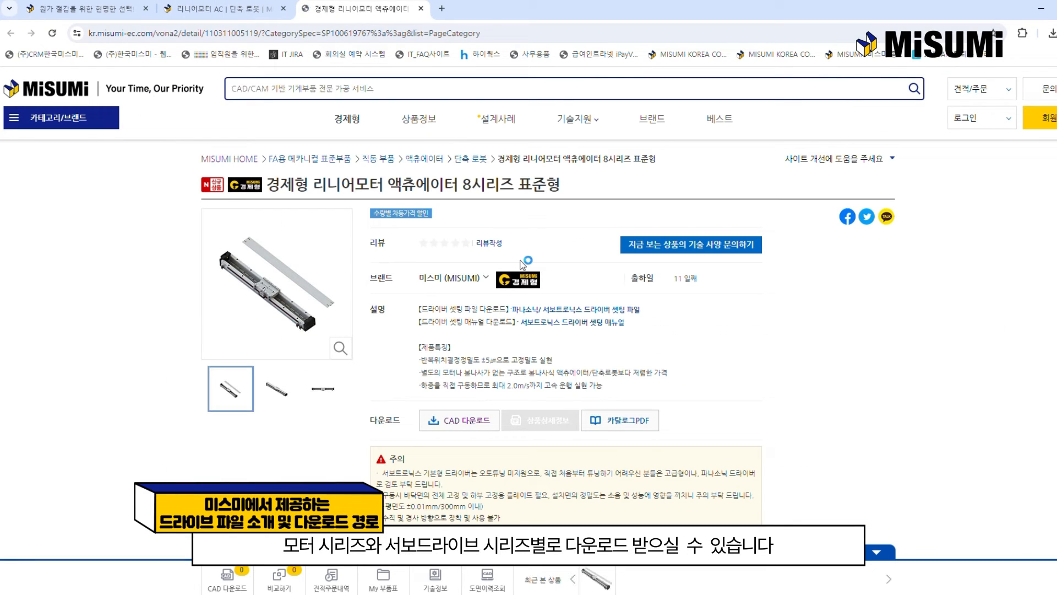
- Download the Panasonic/Servotronix driver setting file and open the Servotronix driver setting manual at the drive connection section
{"action": "left_click", "coordinate": [578, 310]}
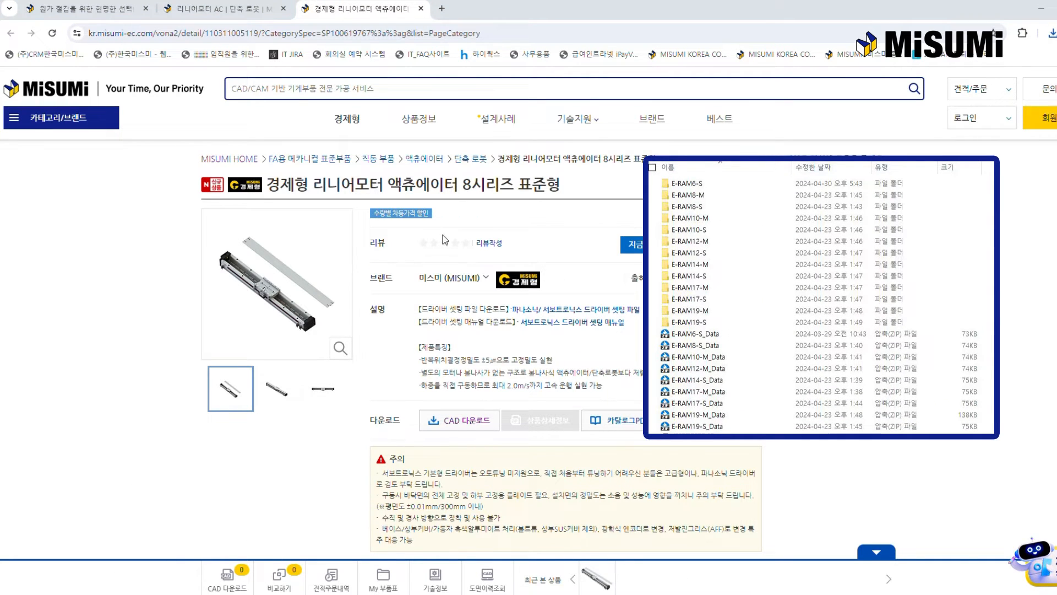
{"action": "left_click", "coordinate": [555, 325]}
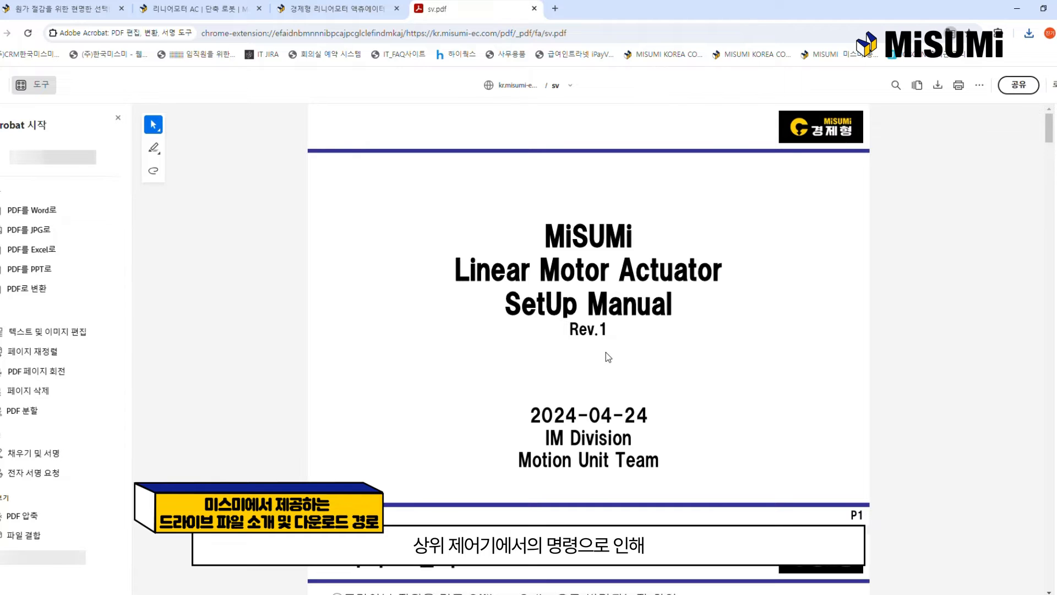
{"action": "scroll", "coordinate": [662, 326], "scroll_direction": "down", "scroll_amount": 10}
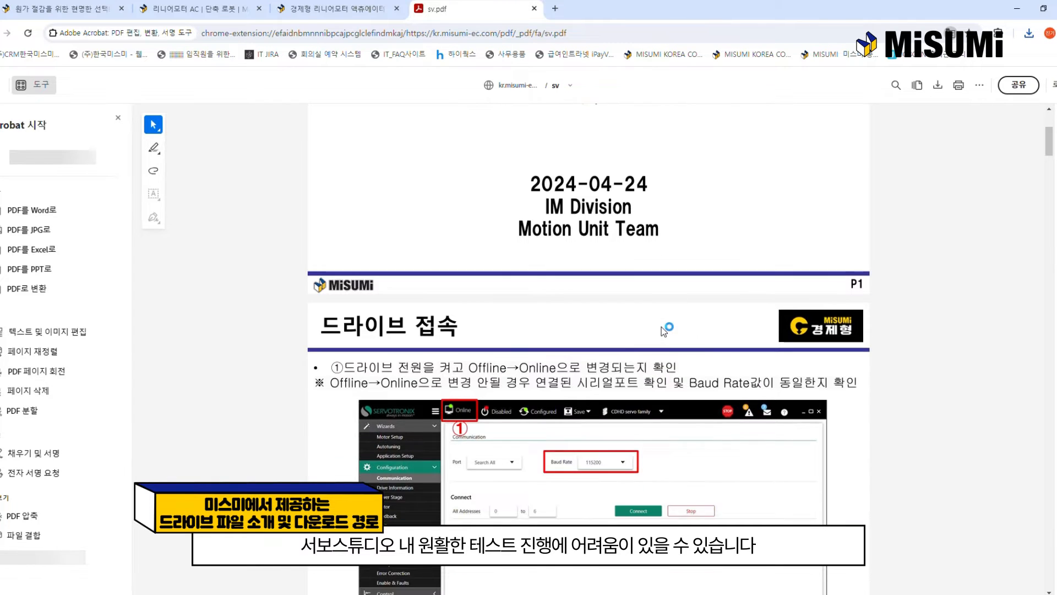
{"action": "scroll", "coordinate": [665, 324], "scroll_direction": "down", "scroll_amount": 8}
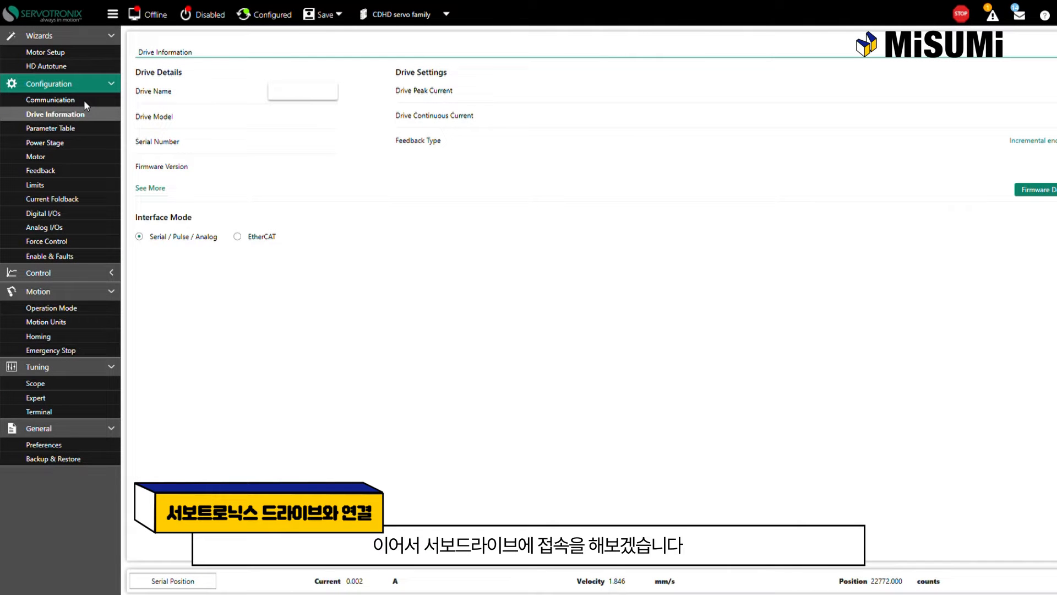
- Switch to ServoStudio and connect to the servo drive on COM7 at 115200 baud, searching addresses 0 to 6
{"action": "left_click", "coordinate": [84, 100]}
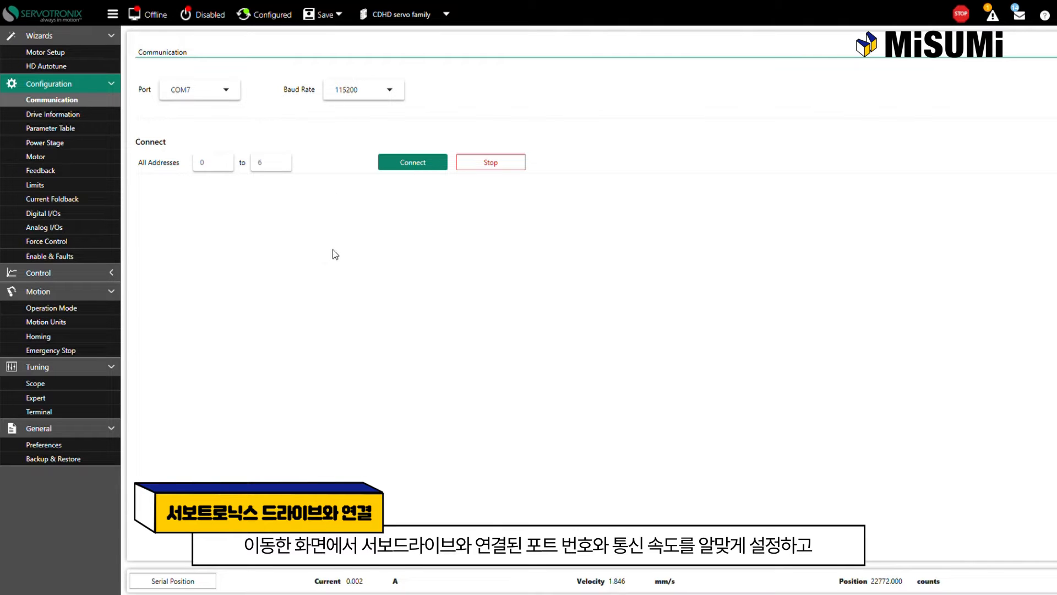
{"action": "left_click", "coordinate": [399, 164]}
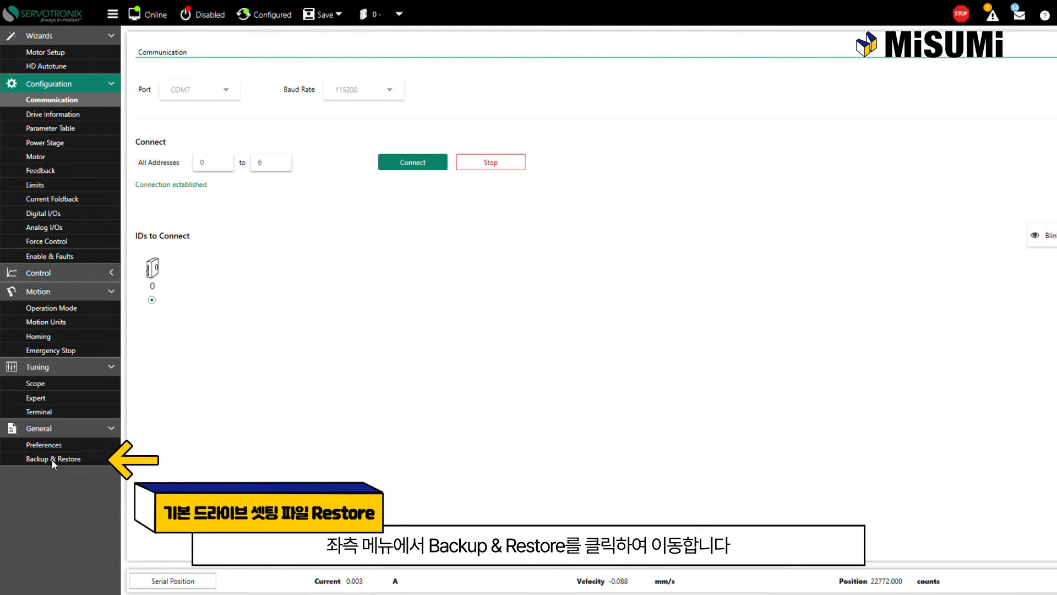
- Restore the basic drive setting file to the drive and save the parameters
{"action": "left_click", "coordinate": [53, 460]}
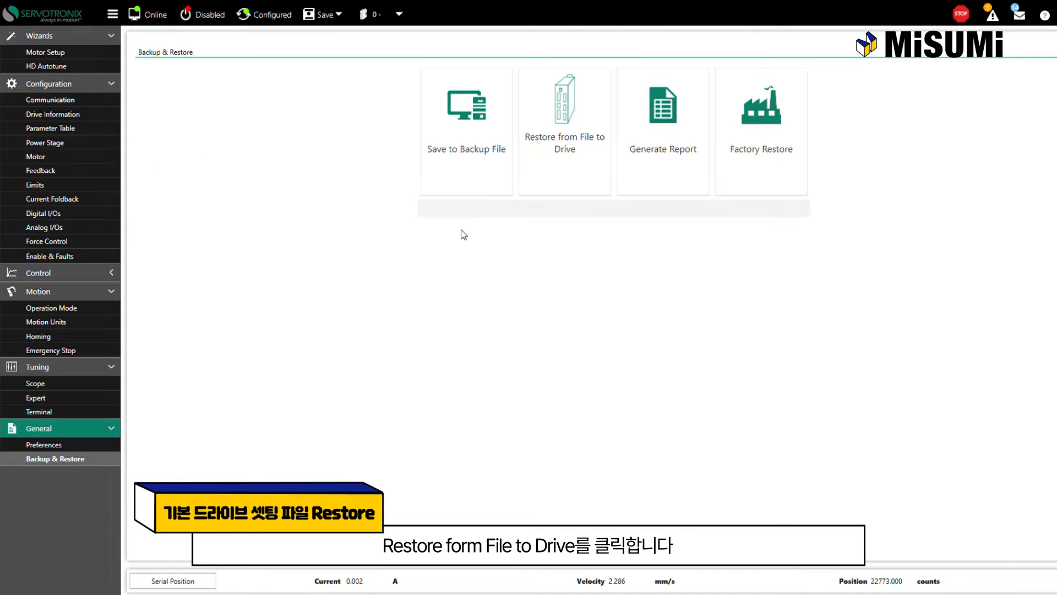
{"action": "left_click", "coordinate": [548, 154]}
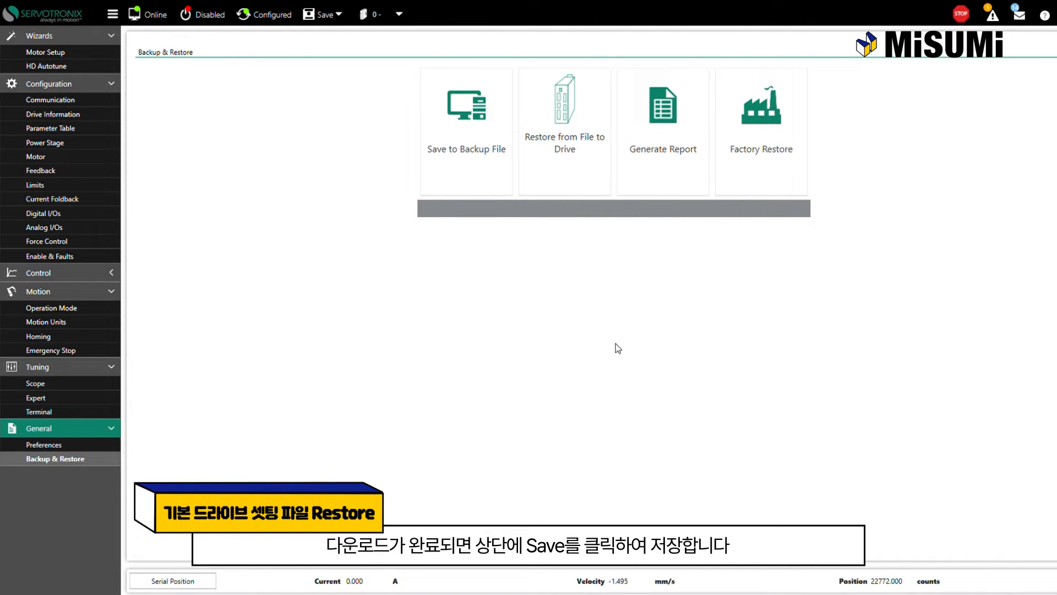
{"action": "left_click", "coordinate": [324, 14]}
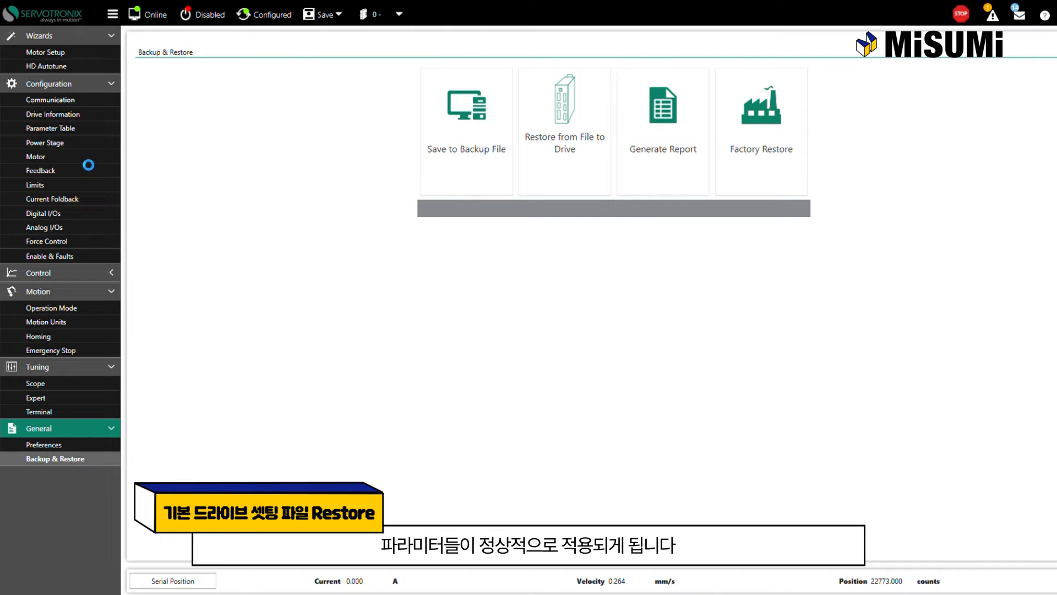
- Write the E-RAM6-S motor parameters from the User Motors family to the drive
{"action": "left_click", "coordinate": [80, 157]}
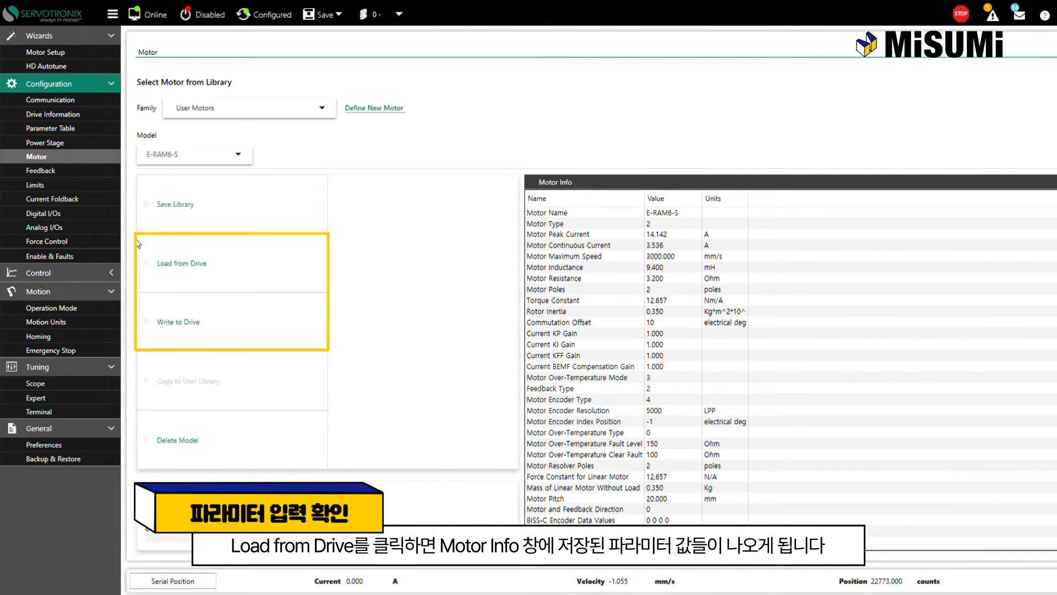
{"action": "left_click", "coordinate": [188, 327]}
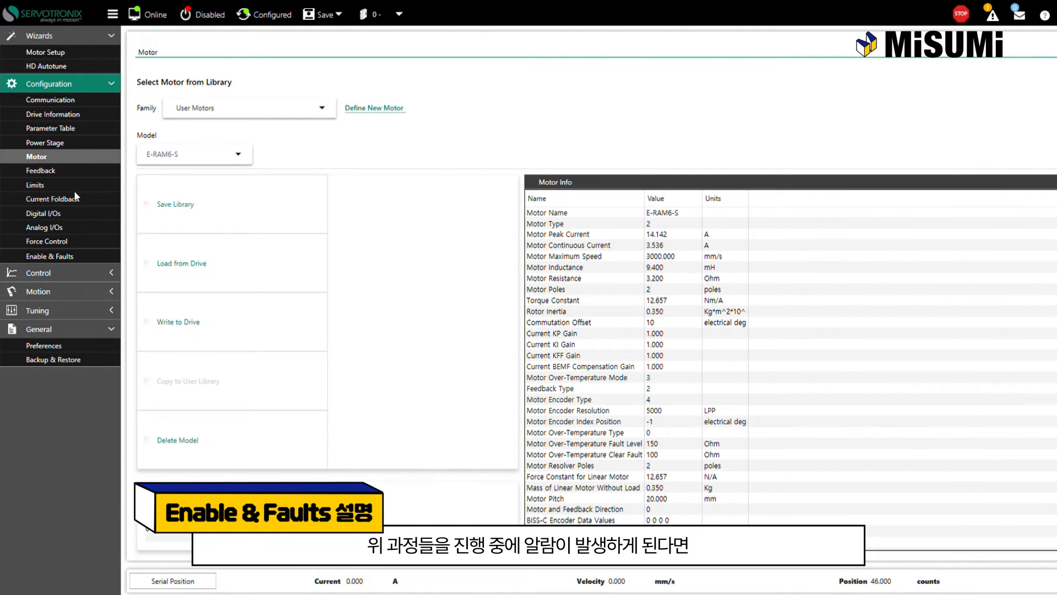
- Enable the drive by software and review its fault history along with the current faults and warnings
{"action": "left_click", "coordinate": [70, 256]}
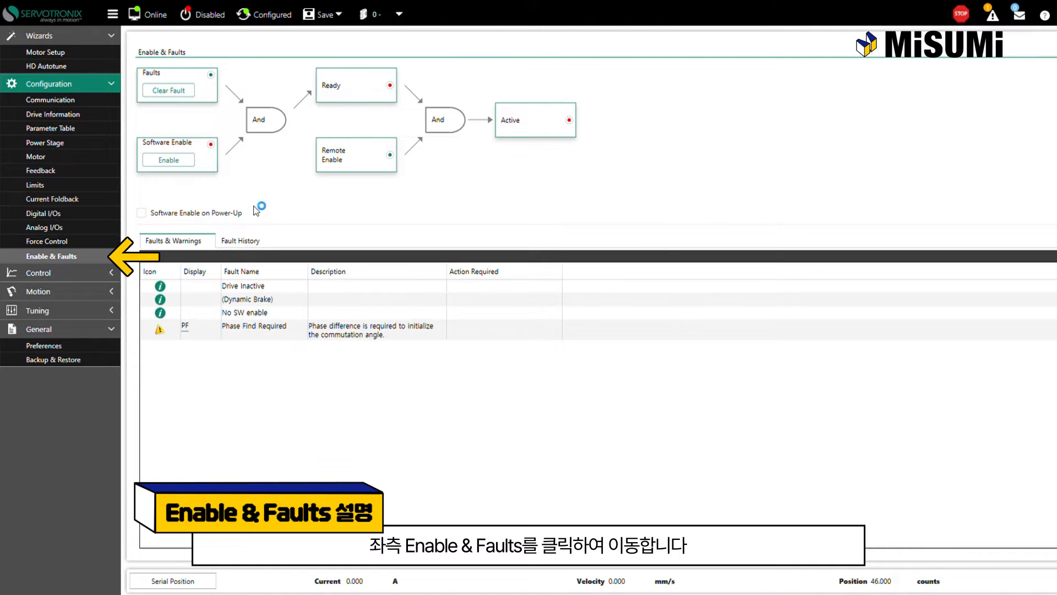
{"action": "left_click", "coordinate": [187, 164]}
{"action": "left_click", "coordinate": [193, 14]}
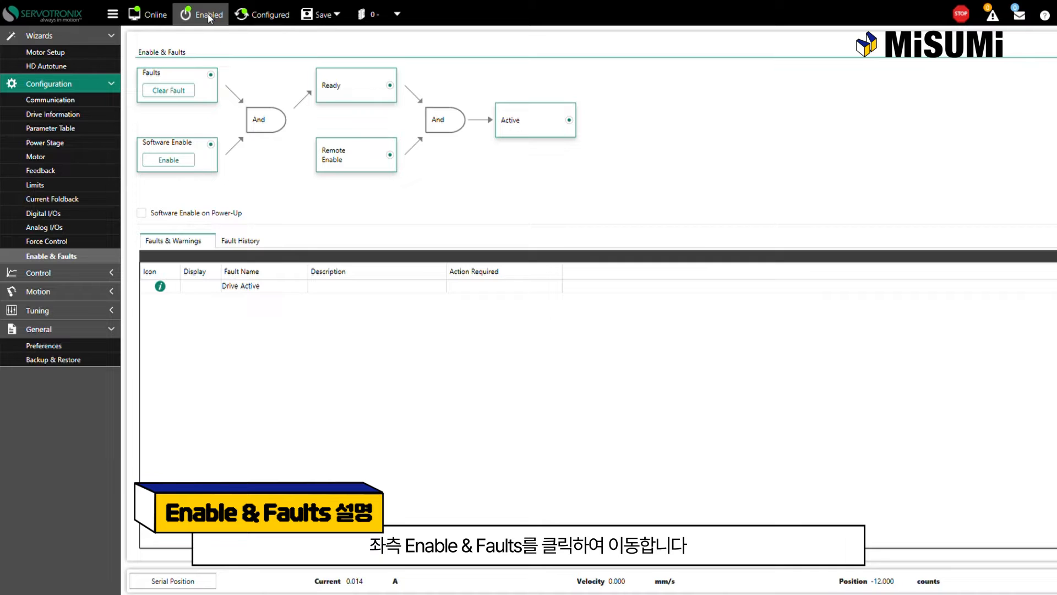
{"action": "left_click", "coordinate": [255, 239]}
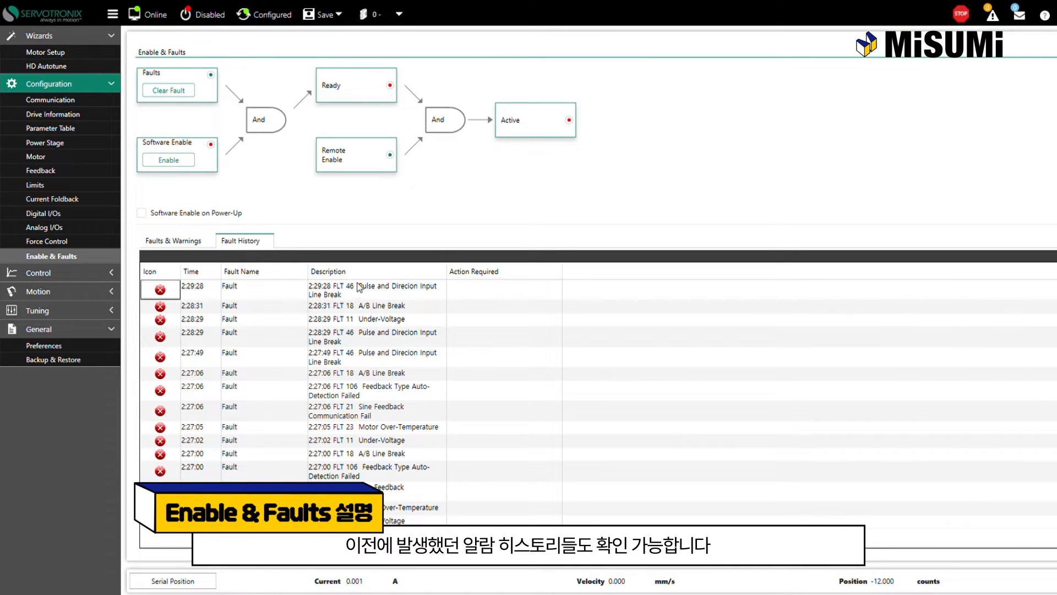
{"action": "left_click", "coordinate": [184, 245]}
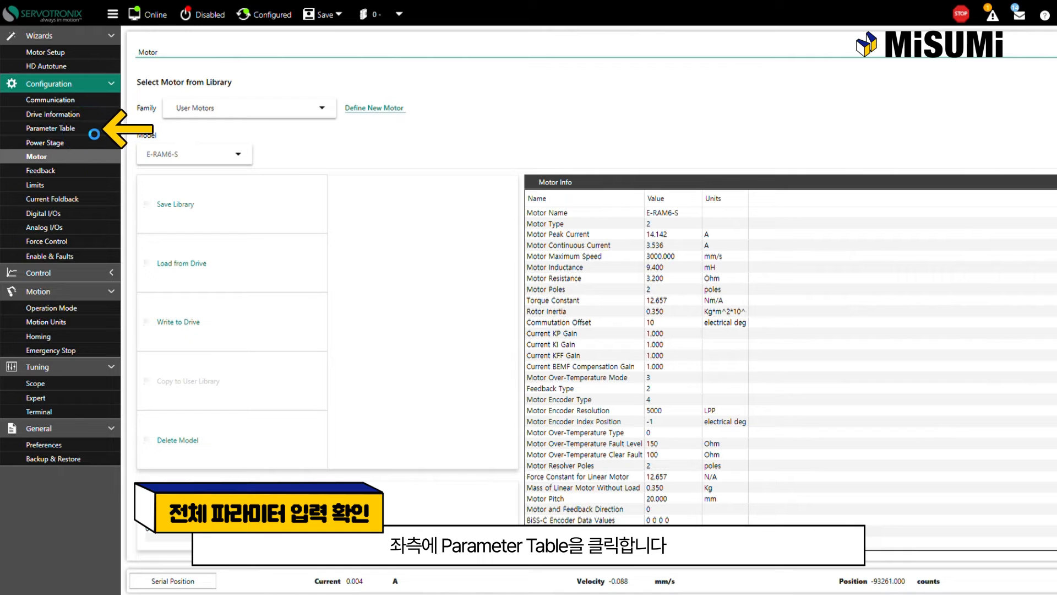
- Look up the Linear Motor group in the drive's full parameter table
{"action": "left_click", "coordinate": [86, 127]}
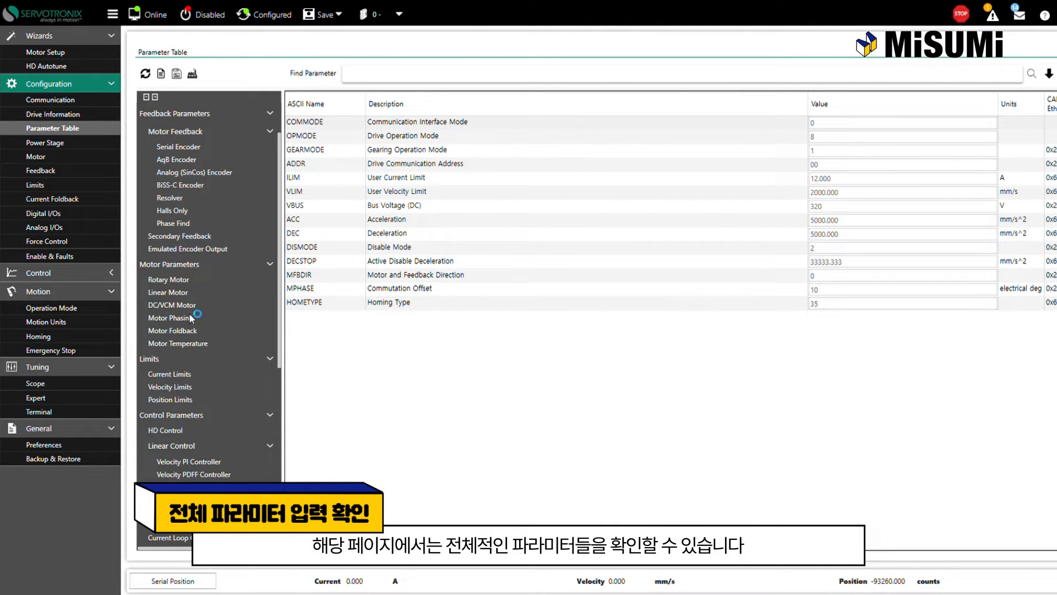
{"action": "left_click", "coordinate": [183, 295]}
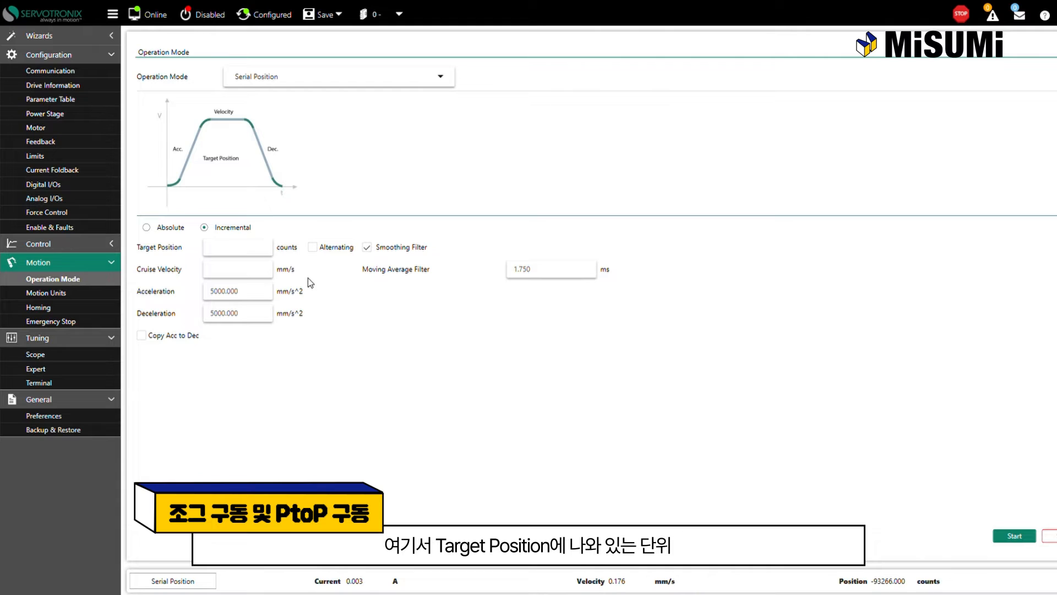
- Enable the drive and run an incremental Serial Position move of 50000 counts at 50 mm/s cruise velocity
{"action": "type", "text": "50000"}
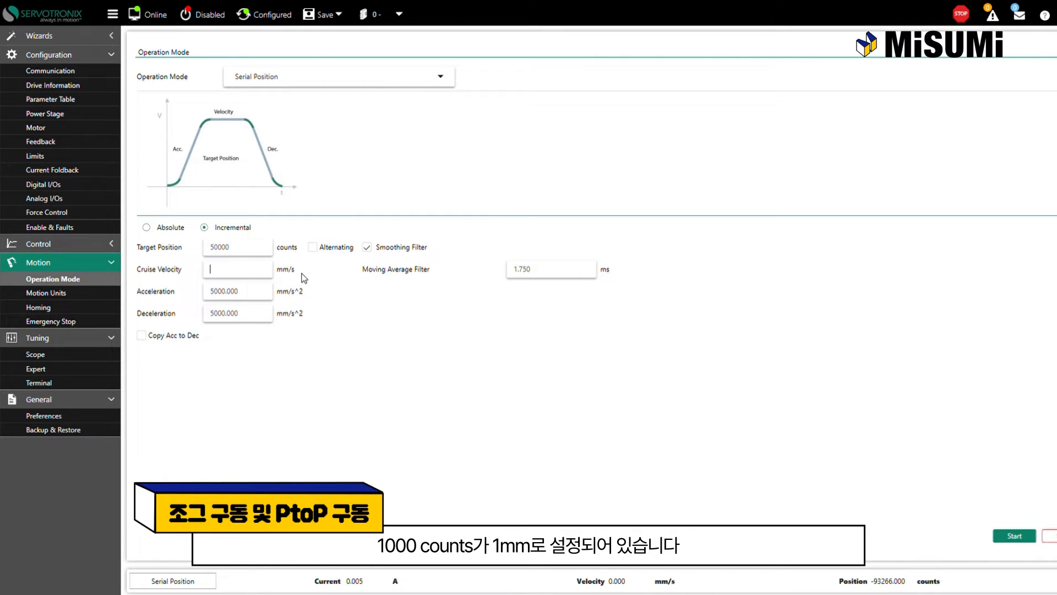
{"action": "type", "text": "50"}
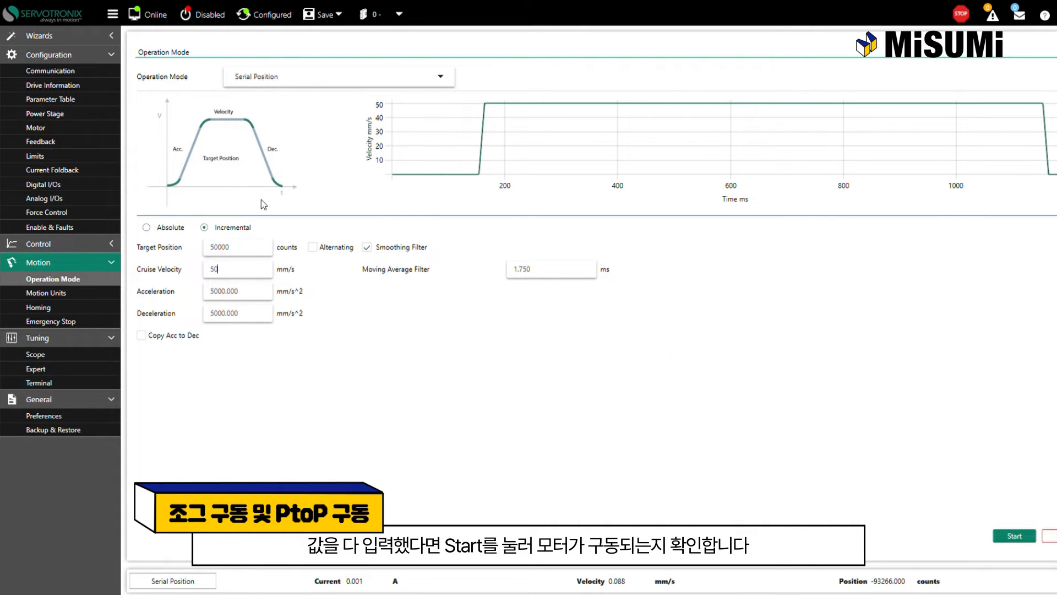
{"action": "left_click", "coordinate": [197, 16]}
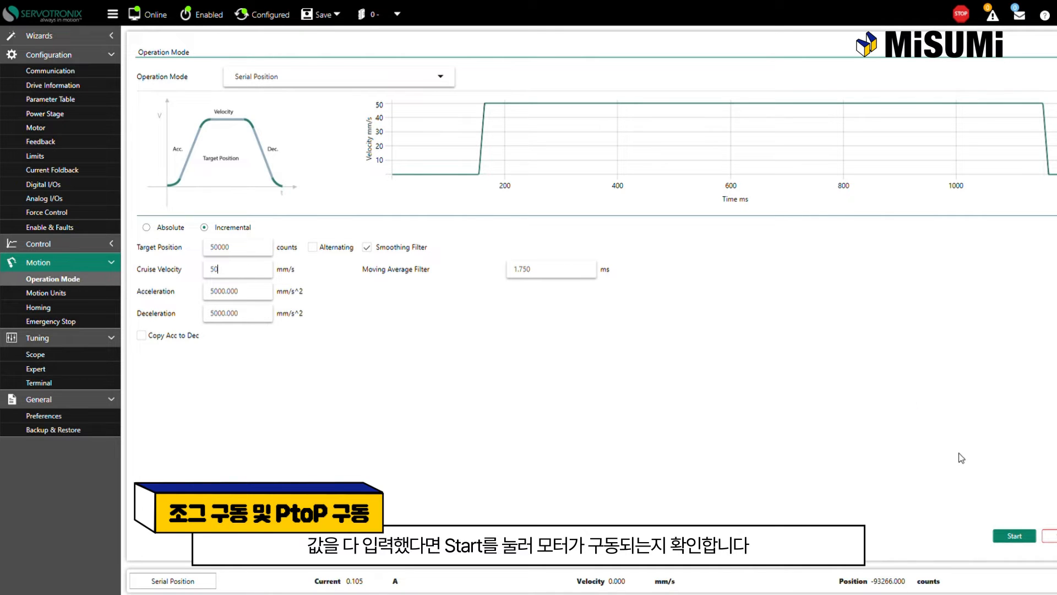
{"action": "left_click", "coordinate": [1005, 540]}
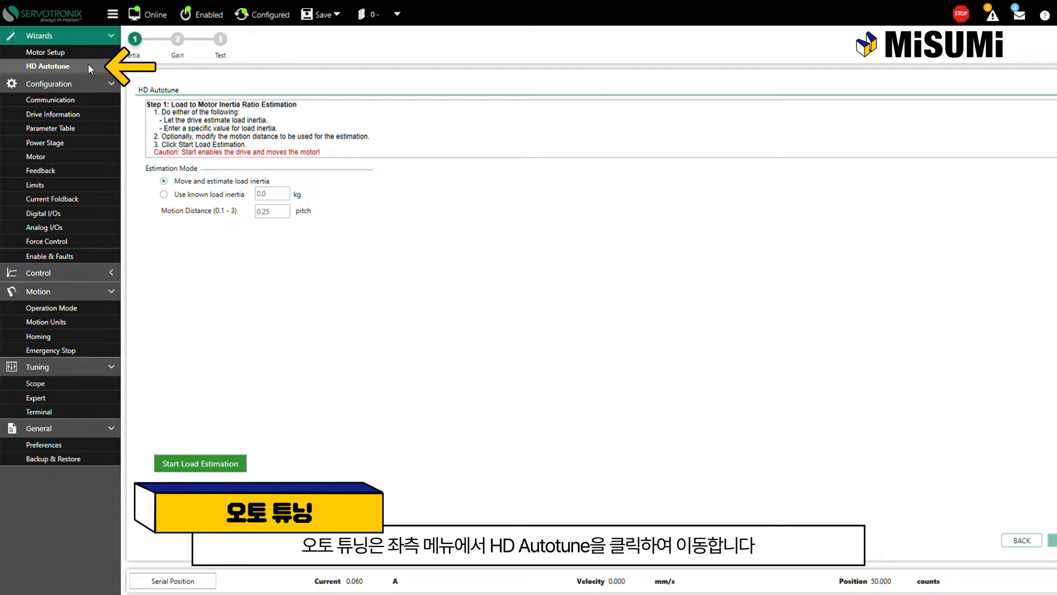
- Run the HD Autotune load estimation in move-and-estimate mode with a motion distance of 0.25 pitch
{"action": "left_click", "coordinate": [89, 66]}
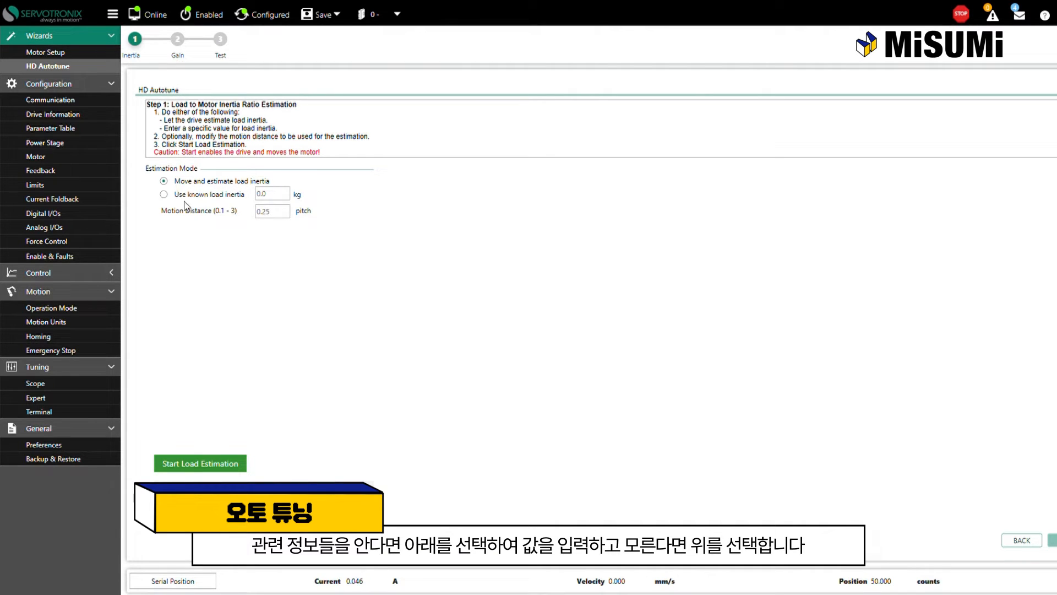
{"action": "left_click", "coordinate": [164, 194]}
{"action": "left_click", "coordinate": [271, 212]}
{"action": "left_click", "coordinate": [164, 182]}
{"action": "left_click", "coordinate": [217, 464]}
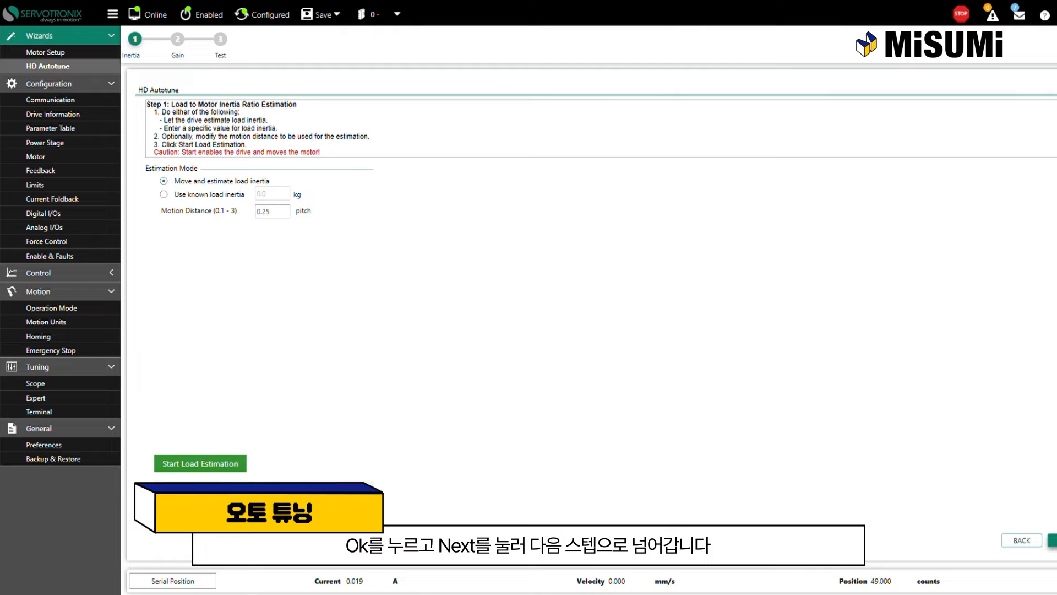
- Run the HD Autotune gain optimization with a distance of 50000 counts, speed 300 mm/s and acceleration 10000 mm/s^2
{"action": "left_click", "coordinate": [1051, 541]}
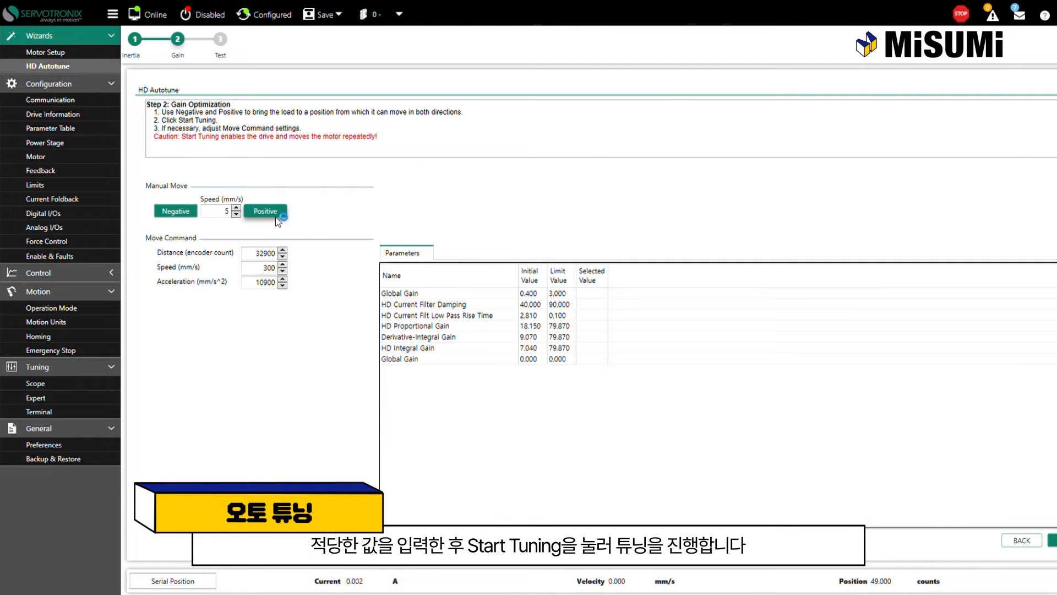
{"action": "double_click", "coordinate": [258, 257]}
{"action": "type", "text": "50000"}
{"action": "double_click", "coordinate": [263, 270]}
{"action": "left_click", "coordinate": [248, 285]}
{"action": "double_click", "coordinate": [259, 282]}
{"action": "type", "text": "1000"}
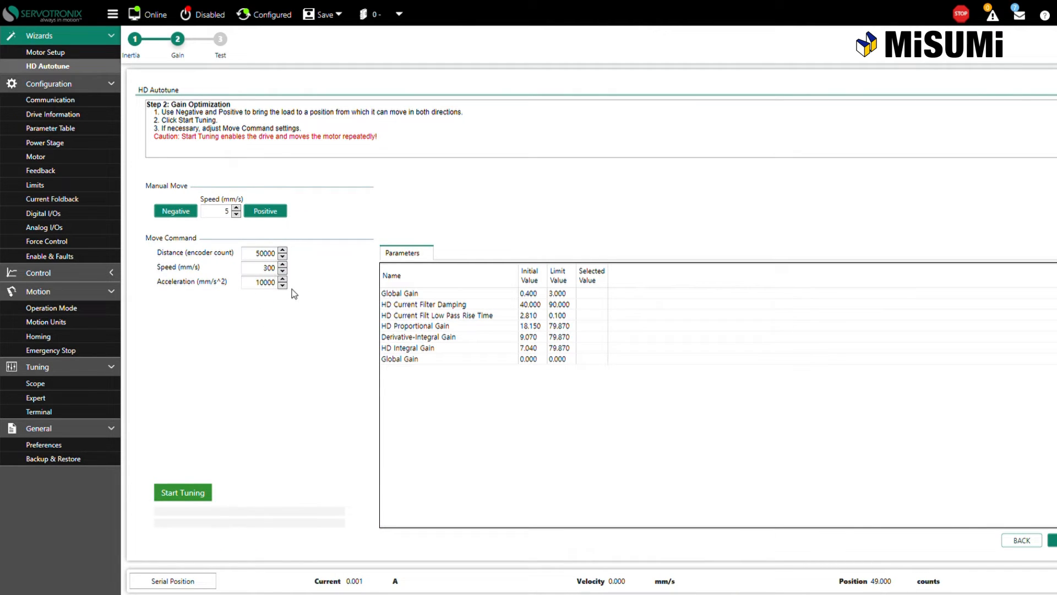
{"action": "left_click", "coordinate": [193, 490]}
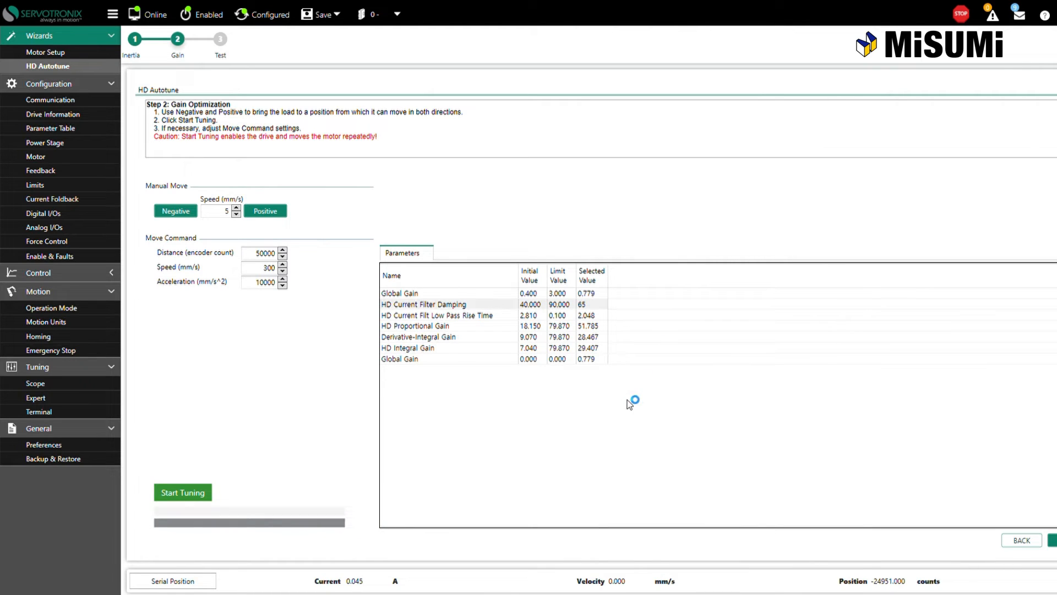
- Check the selected values of the HD current filter and proportional gain parameters in the tuning results
{"action": "left_click", "coordinate": [603, 304]}
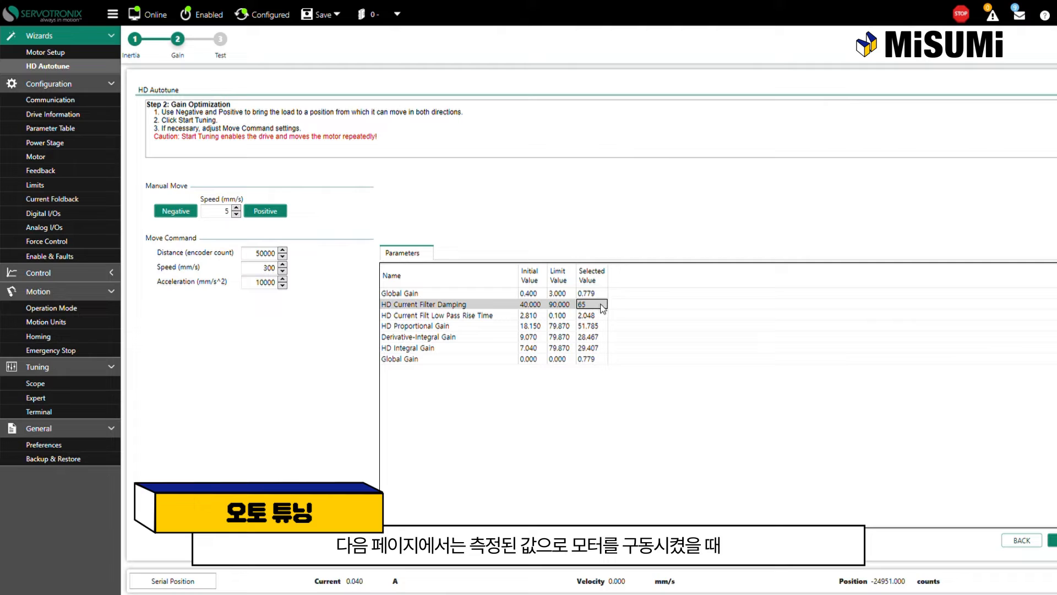
{"action": "left_click", "coordinate": [603, 315]}
{"action": "left_click", "coordinate": [602, 329]}
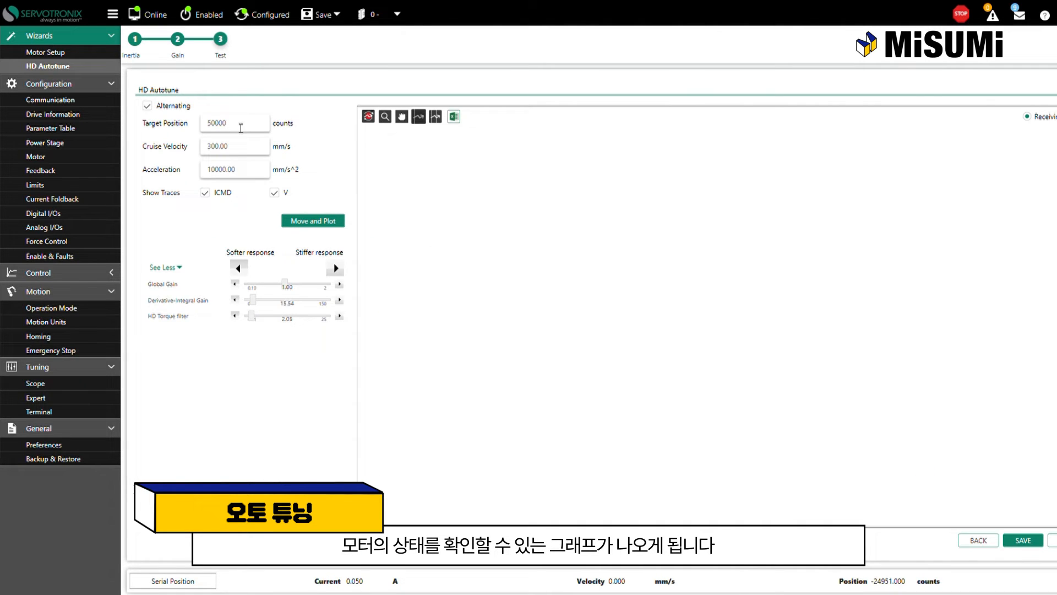
- Plot an alternating 50000-count test move at 300 mm/s and 10000 mm/s^2, and raise the Global Gain to 1.08
{"action": "left_click", "coordinate": [250, 179]}
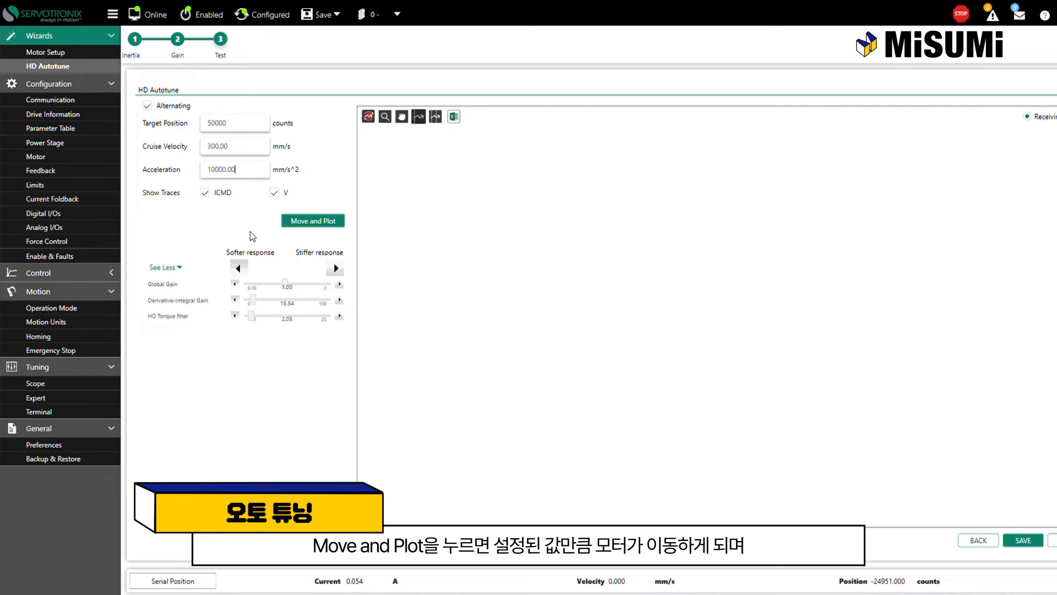
{"action": "left_click", "coordinate": [319, 224]}
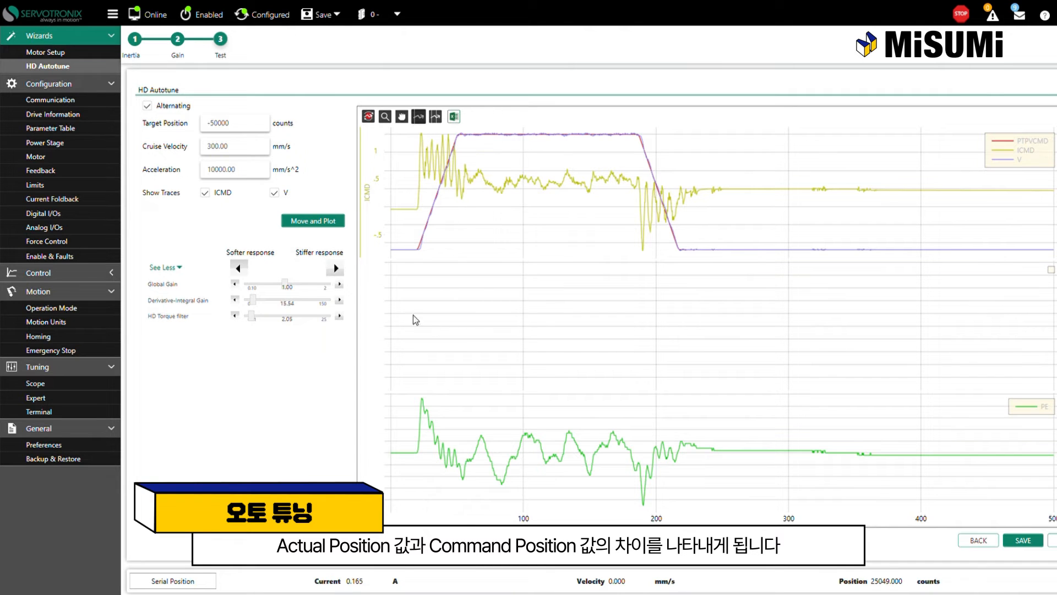
{"action": "left_click", "coordinate": [339, 284]}
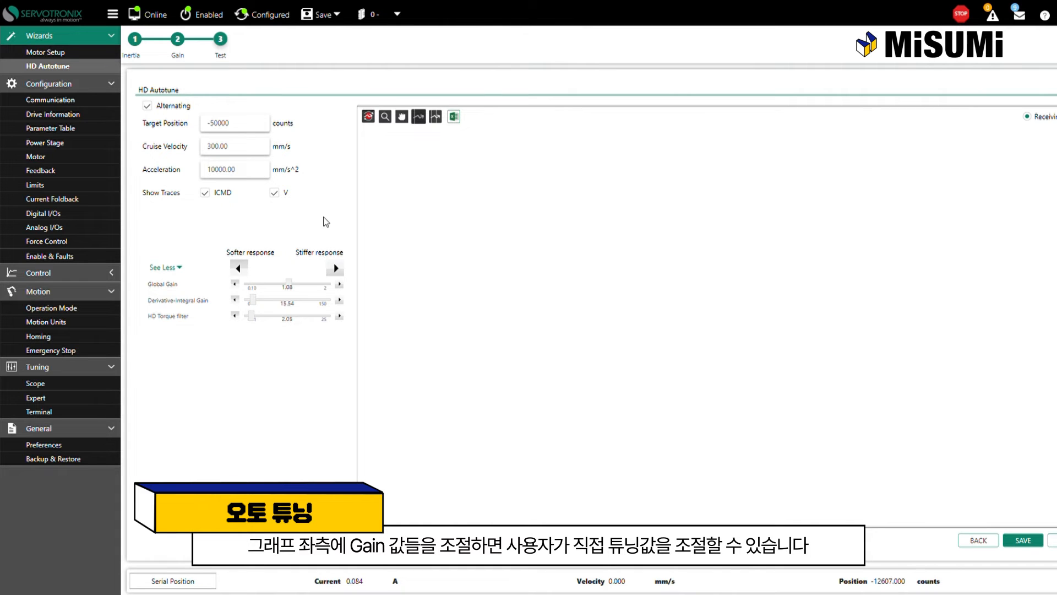
- Plot another alternating test move with the adjusted gains and save the HD Autotune results
{"action": "mouse_move", "coordinate": [425, 498]}
{"action": "left_click", "coordinate": [337, 223]}
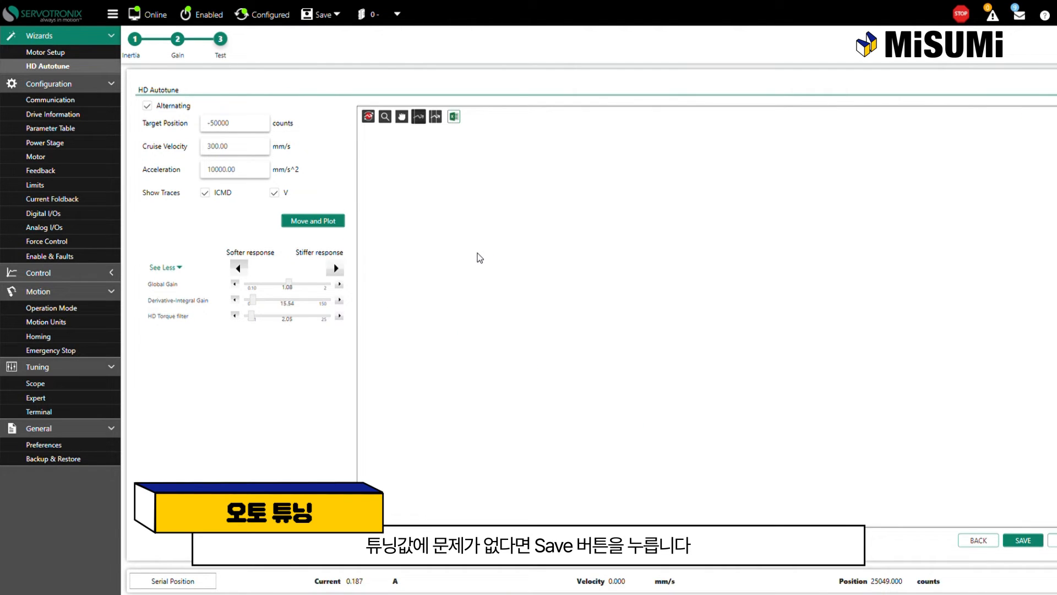
{"action": "left_click", "coordinate": [1023, 542]}
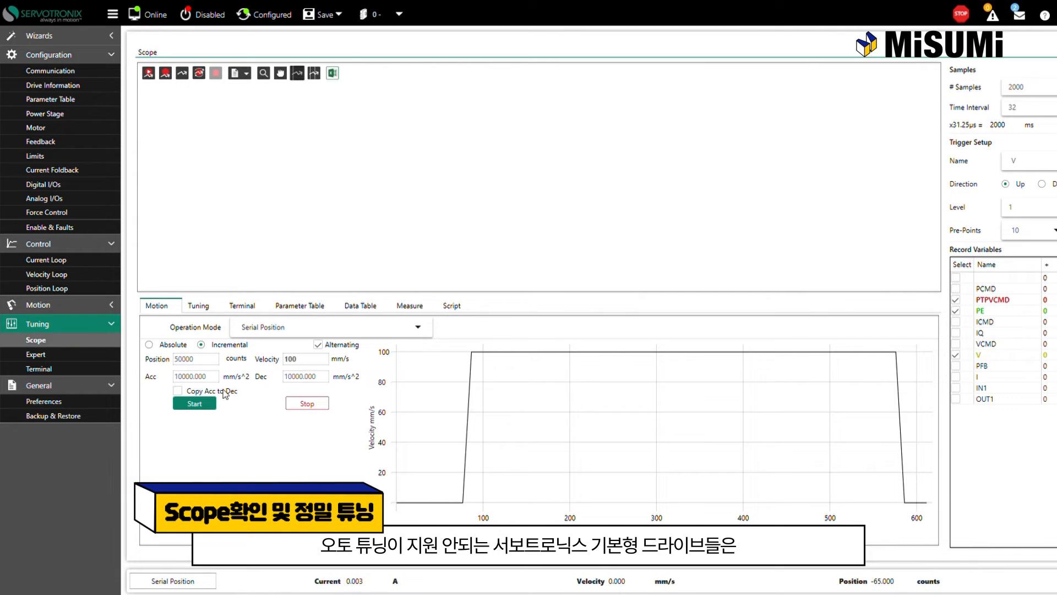
- Enable the drive and record an alternating incremental 50000-count move at 100 mm/s in the Scope
{"action": "left_click", "coordinate": [321, 346]}
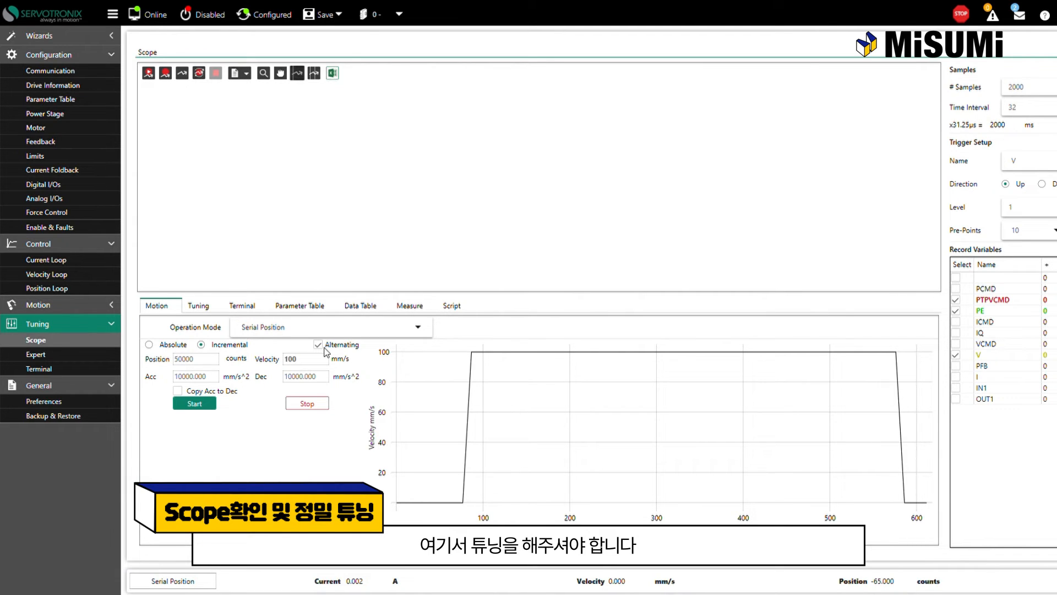
{"action": "left_click", "coordinate": [195, 17]}
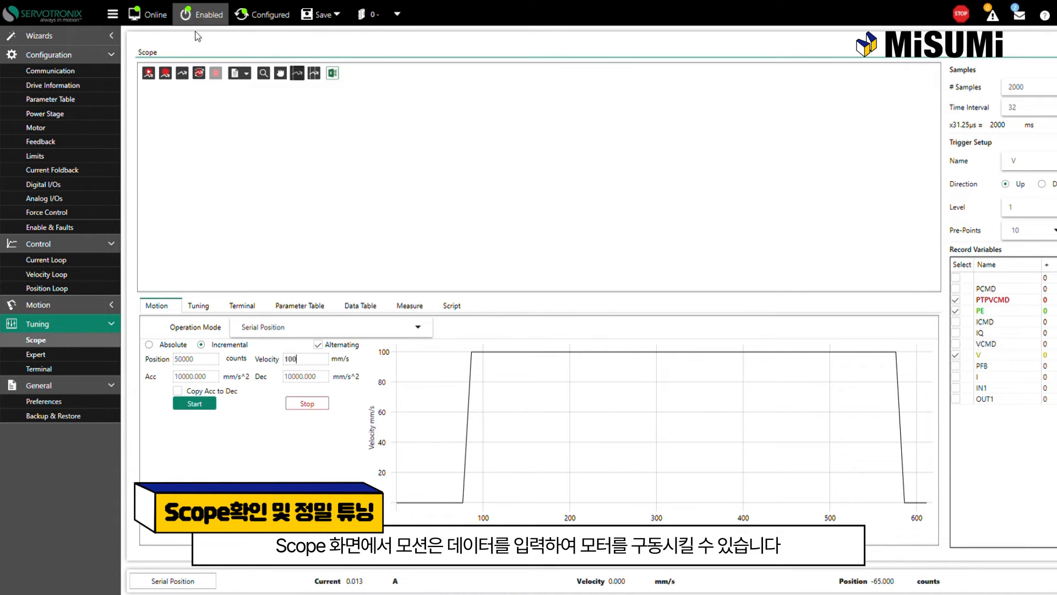
{"action": "left_click", "coordinate": [148, 73]}
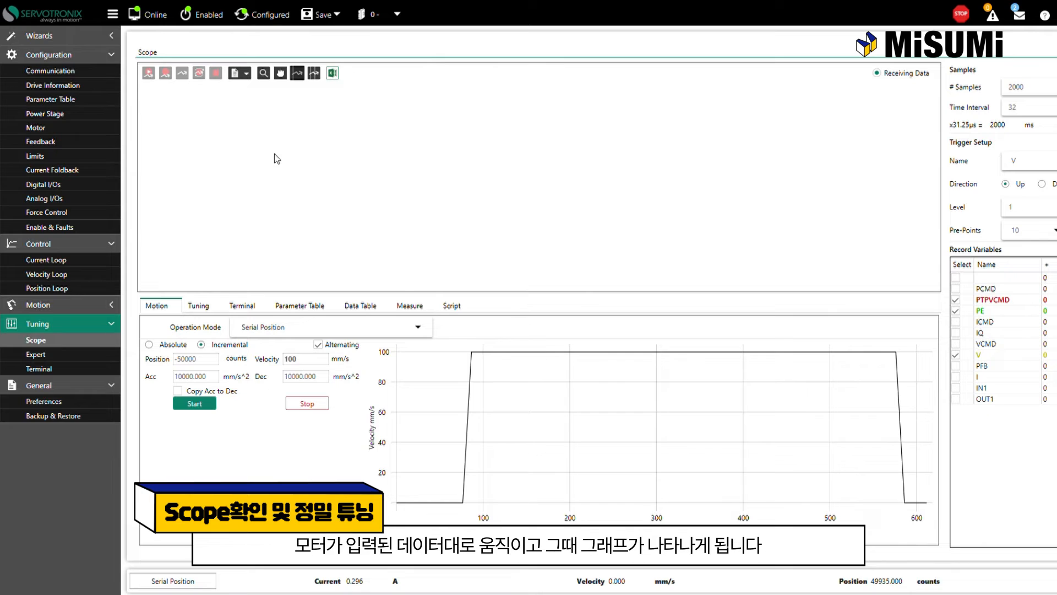
{"action": "mouse_move", "coordinate": [212, 240]}
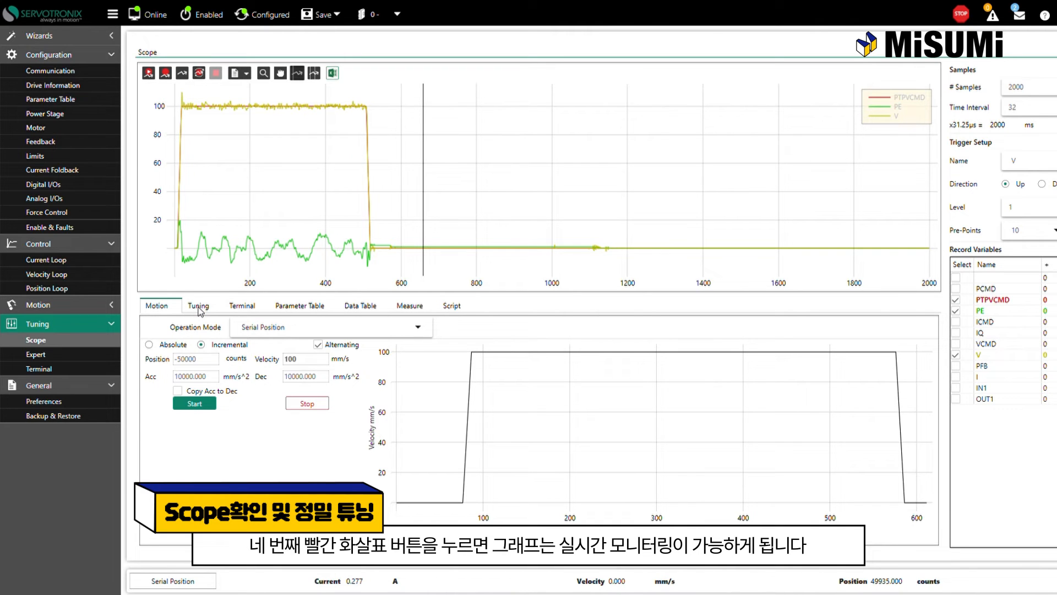
- Start real-time monitoring of the scope graph and lower the Global Gain to 1.04
{"action": "left_click", "coordinate": [199, 74]}
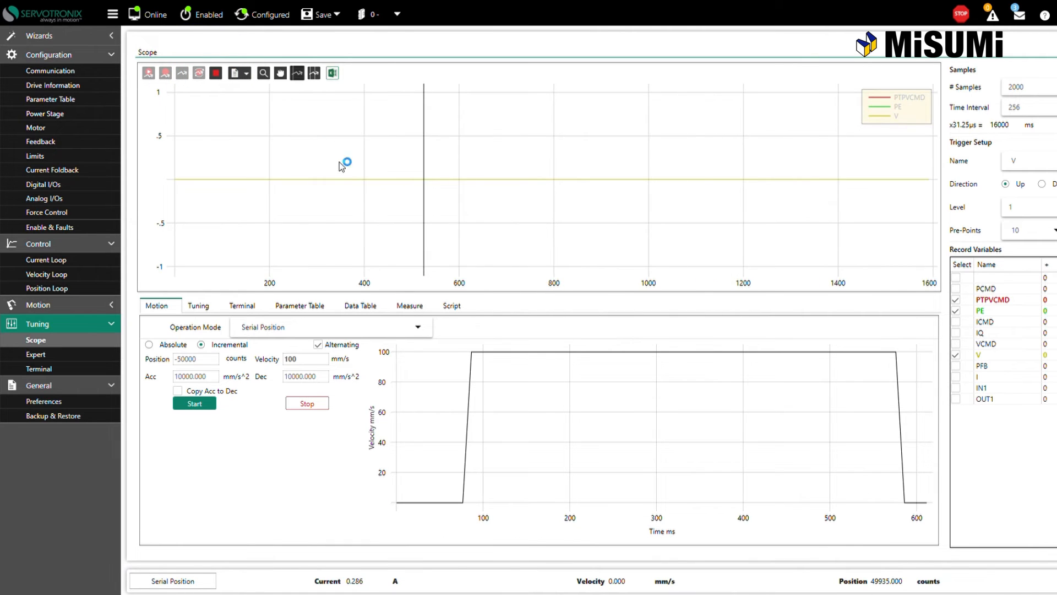
{"action": "mouse_move", "coordinate": [430, 180]}
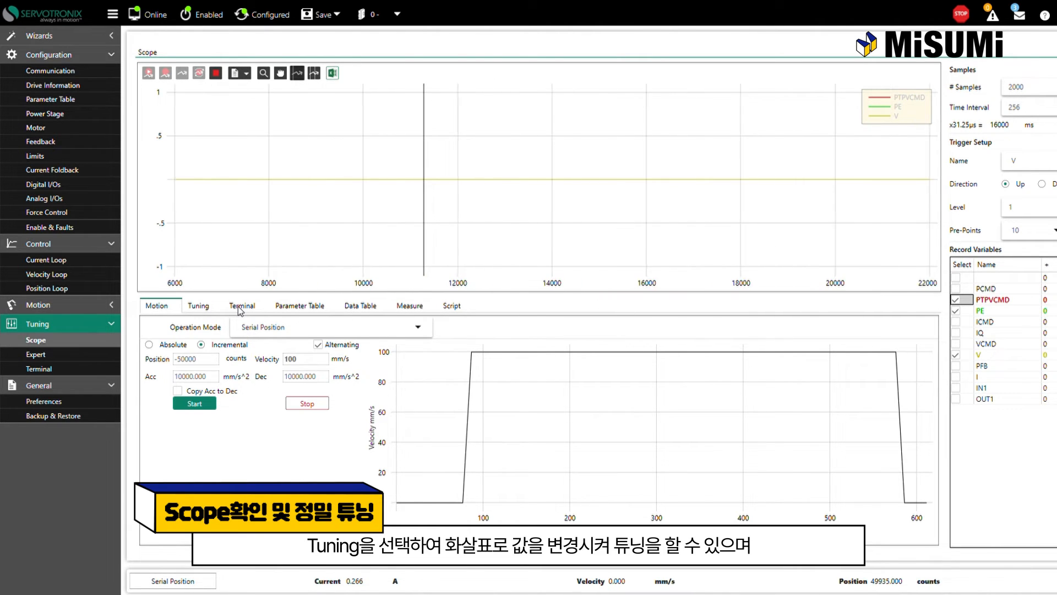
{"action": "left_click", "coordinate": [199, 306]}
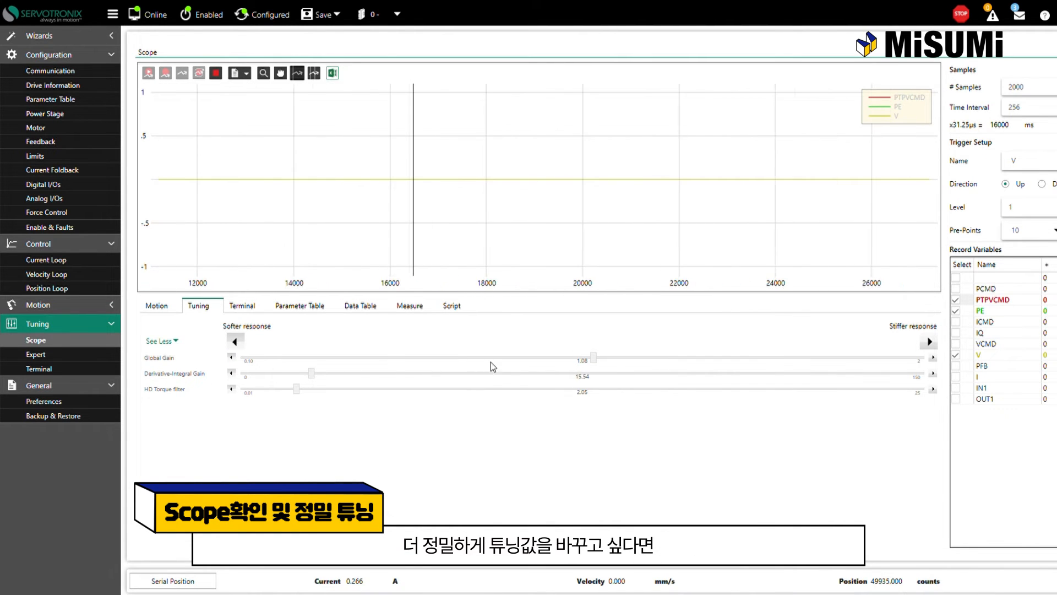
{"action": "left_click", "coordinate": [231, 360]}
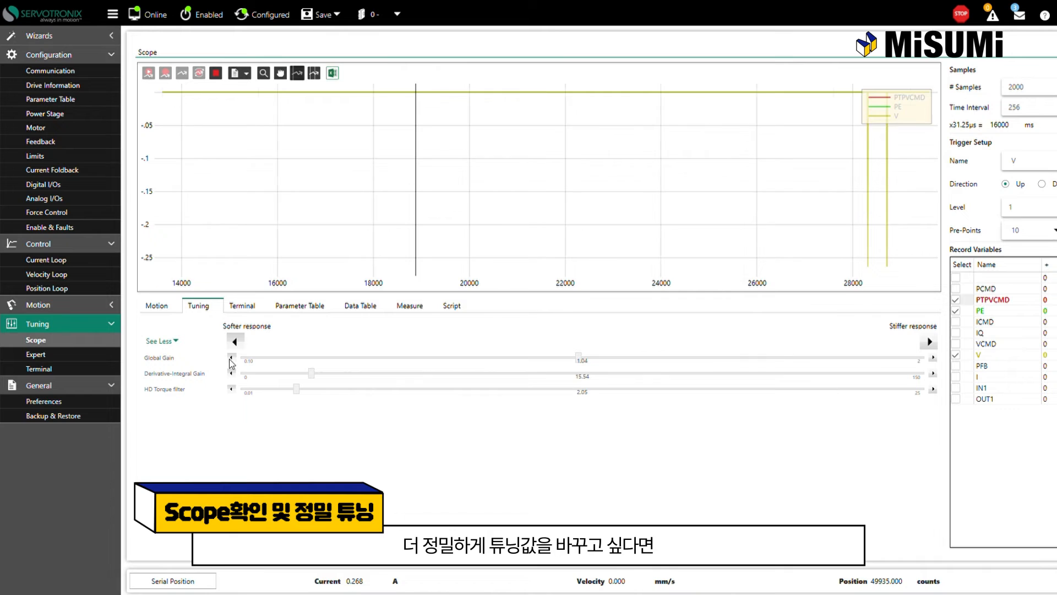
- Review the HD Derivative, HD Proportional, Derivative-Integral and HD Integral Gain values in the scope's parameter table
{"action": "left_click", "coordinate": [300, 307]}
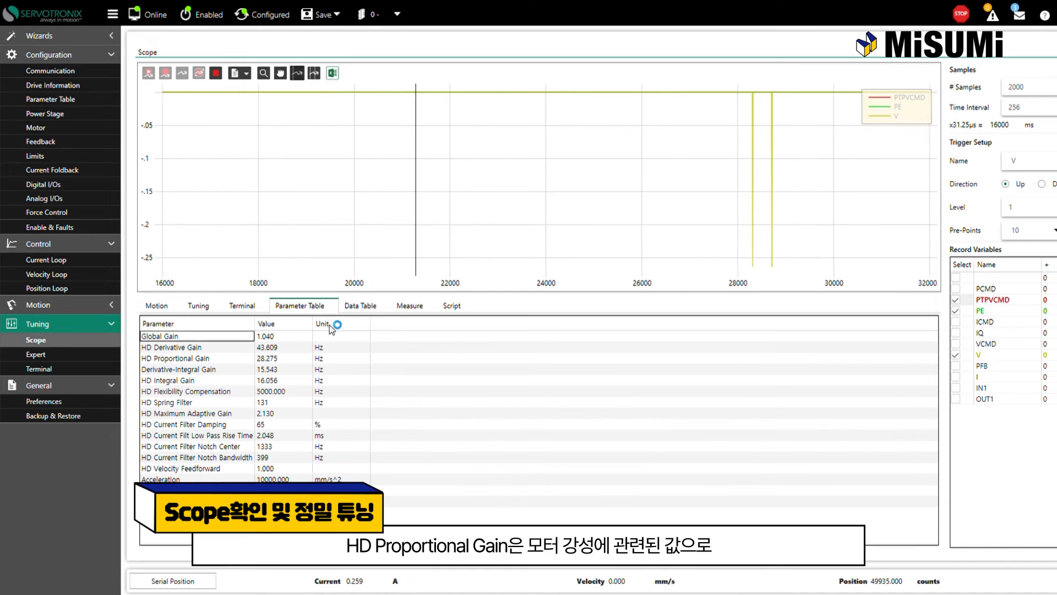
{"action": "left_click", "coordinate": [288, 348]}
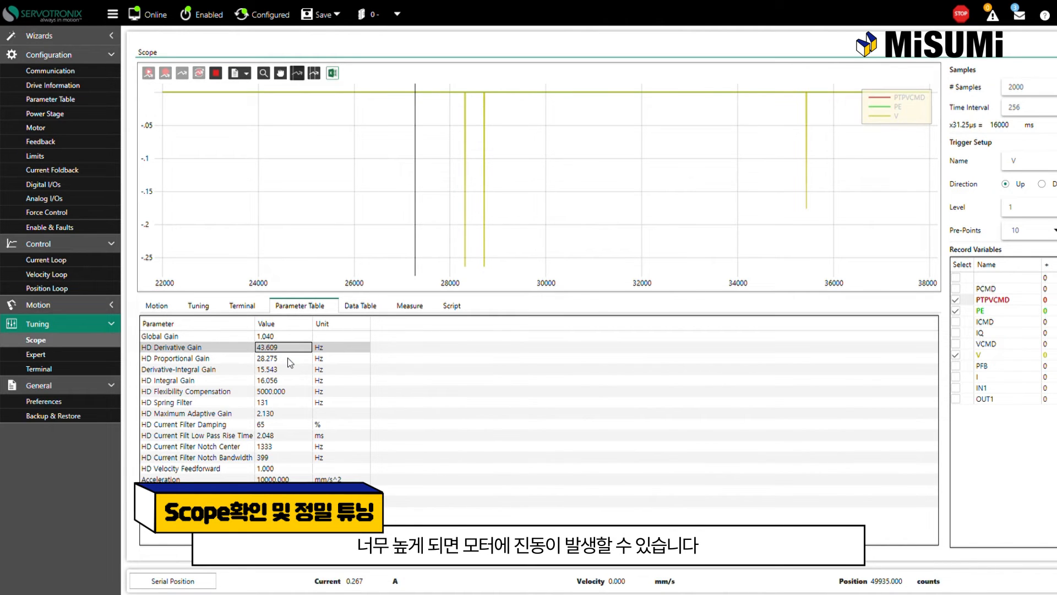
{"action": "left_click", "coordinate": [288, 358]}
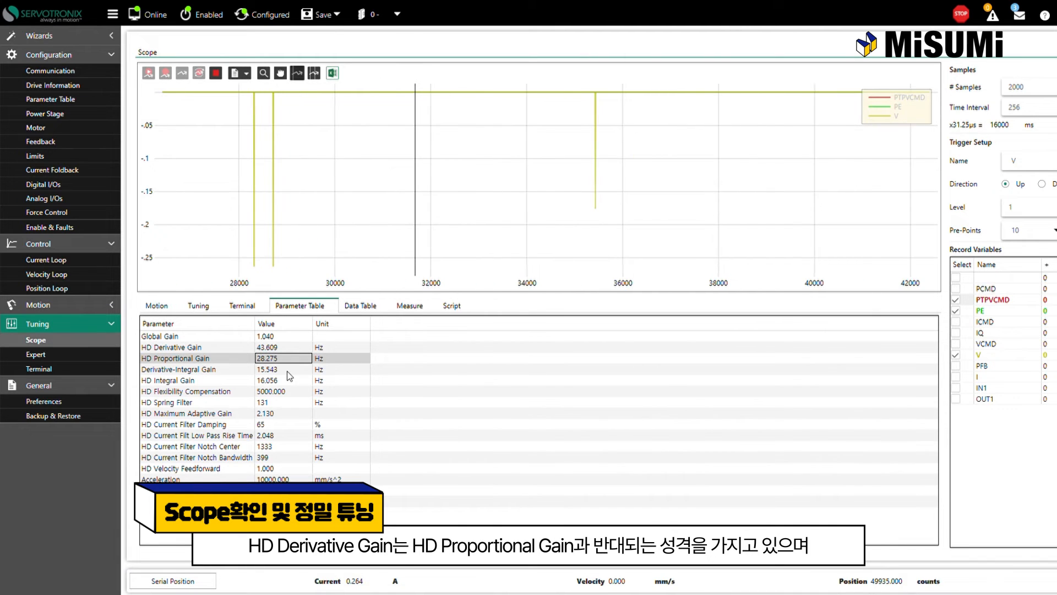
{"action": "left_click", "coordinate": [288, 370]}
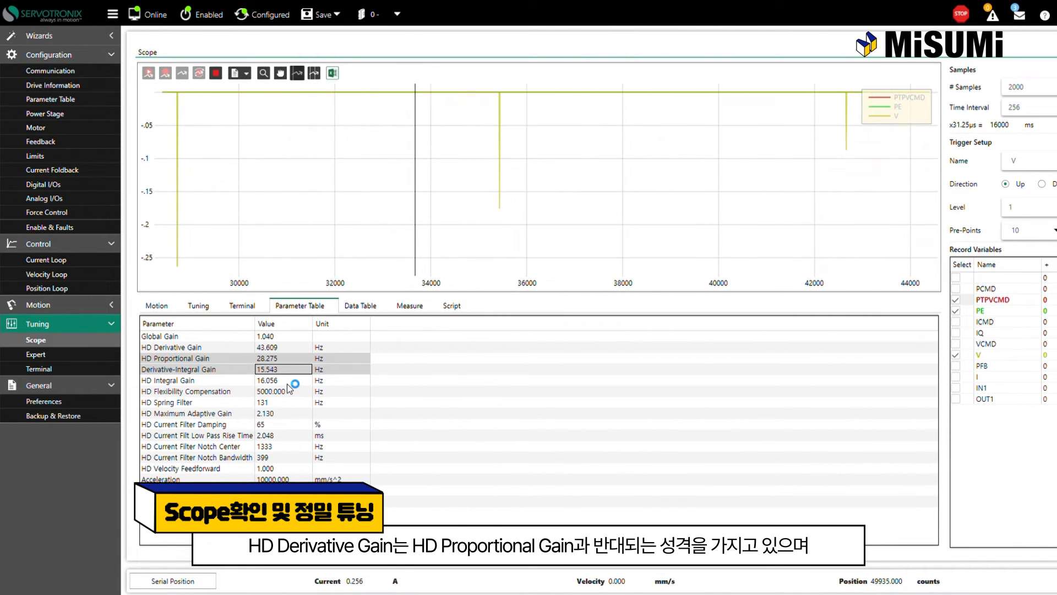
{"action": "left_click", "coordinate": [287, 380]}
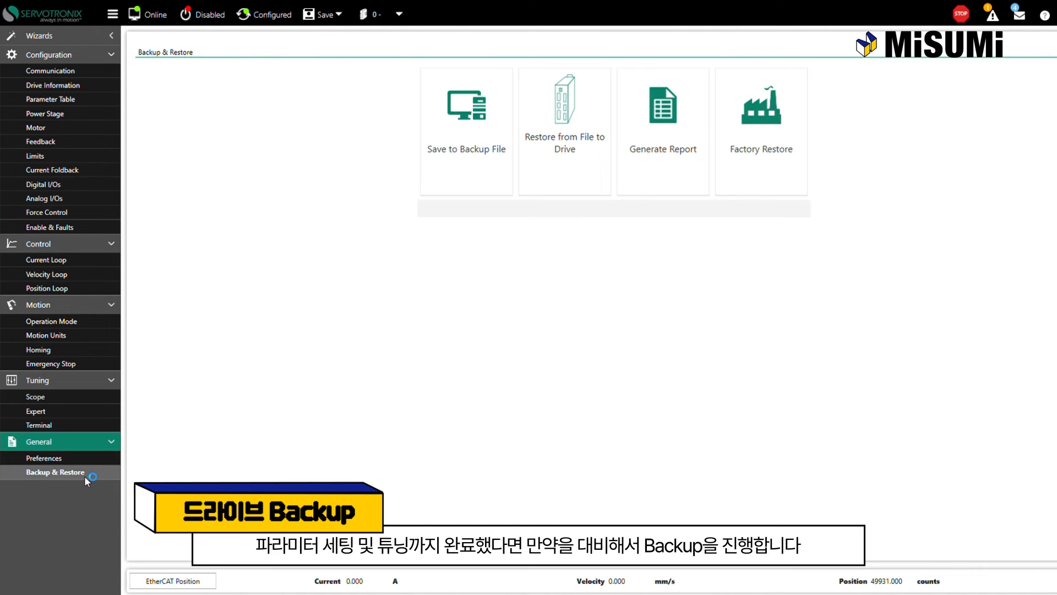
- Set the drive's interface mode to EtherCAT and save the setting
{"action": "left_click", "coordinate": [73, 85]}
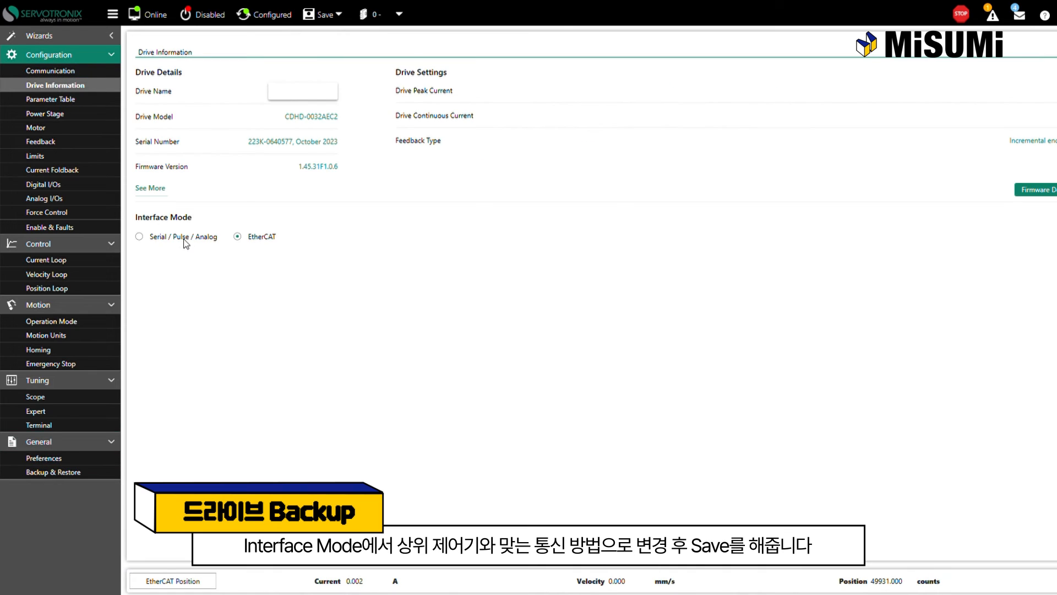
{"action": "left_click", "coordinate": [238, 236]}
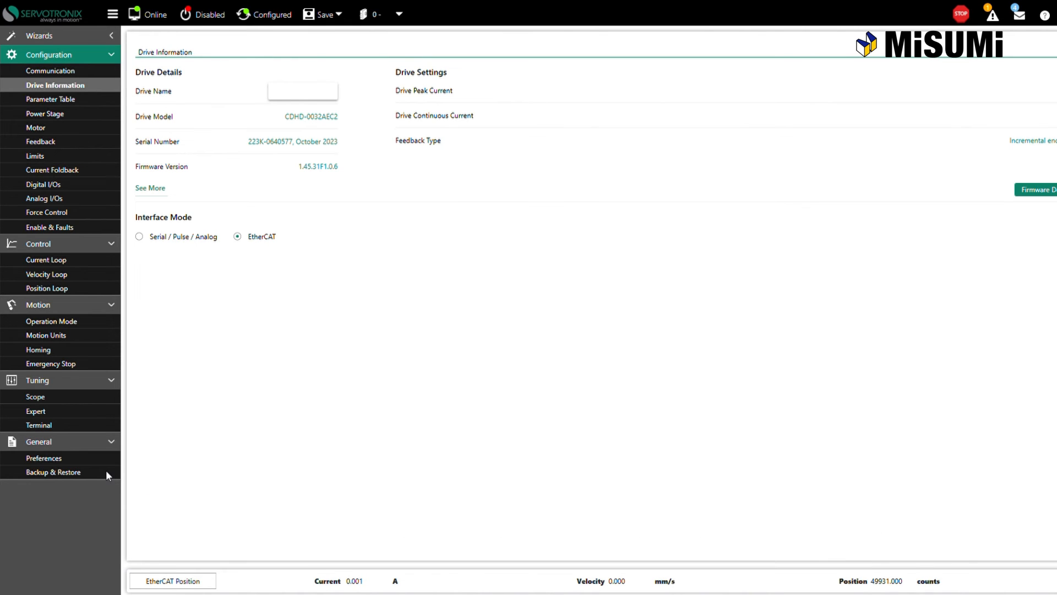
{"action": "left_click", "coordinate": [320, 15]}
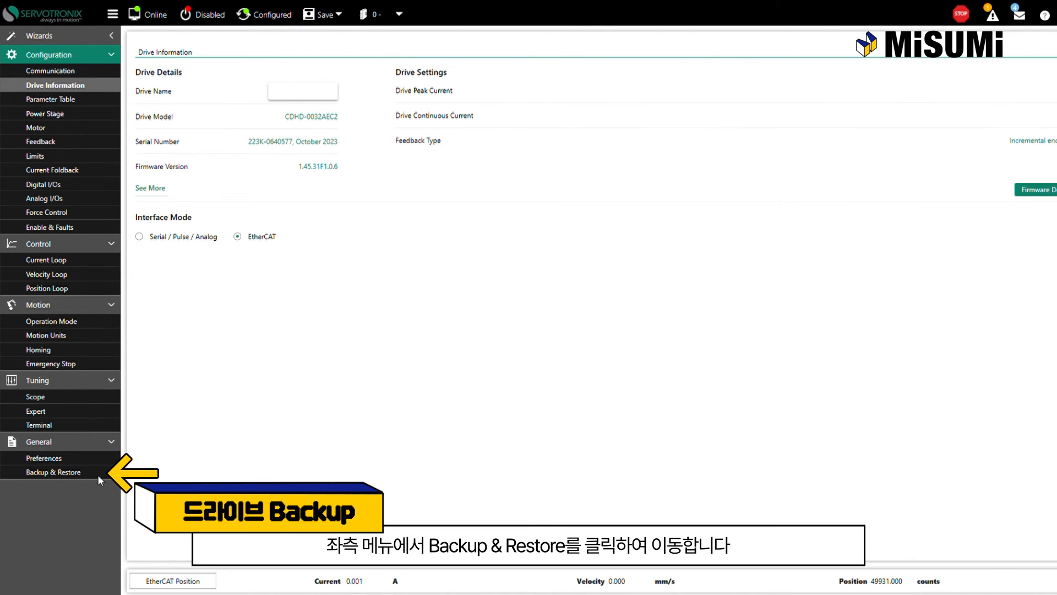
- Save the drive's parameters and tuning to a backup file
{"action": "left_click", "coordinate": [69, 472]}
{"action": "left_click", "coordinate": [483, 156]}
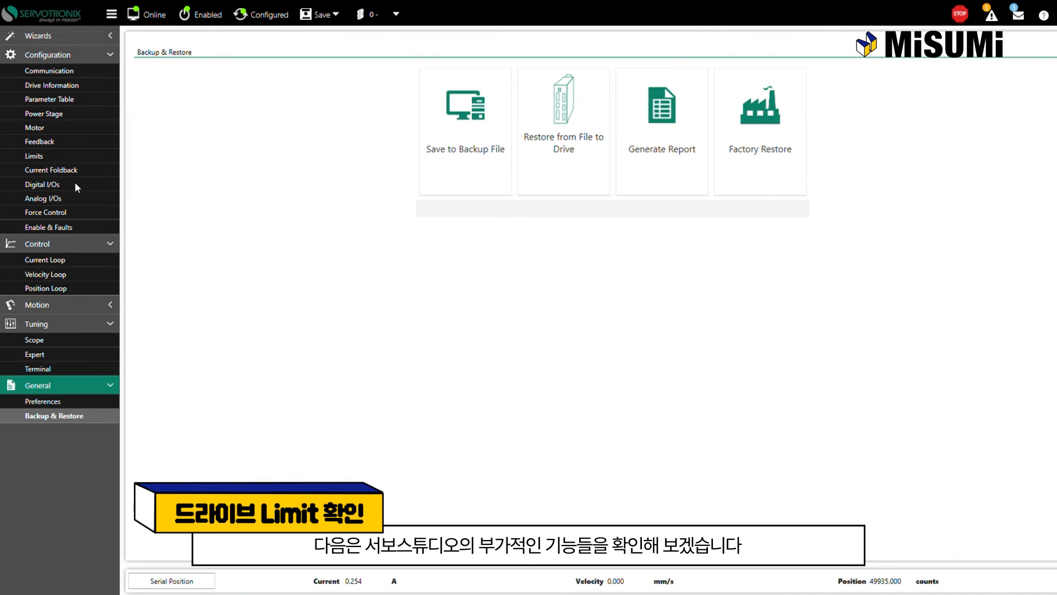
- Review the position error limits and assign input 2 to the positive limit switch and input 1 to the negative limit switch
{"action": "left_click", "coordinate": [59, 157]}
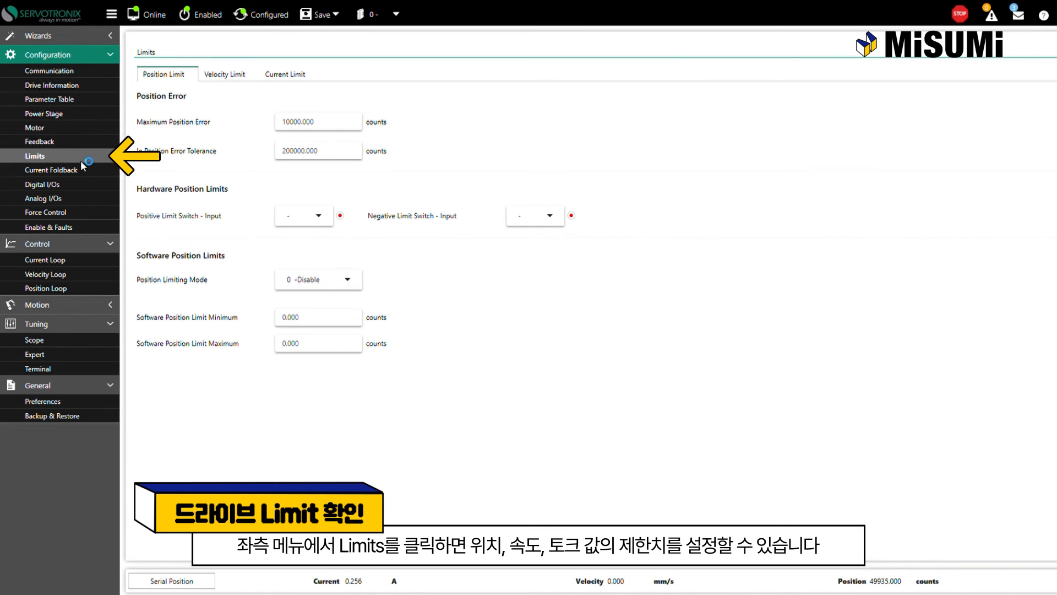
{"action": "left_click", "coordinate": [297, 122]}
{"action": "left_click", "coordinate": [342, 151]}
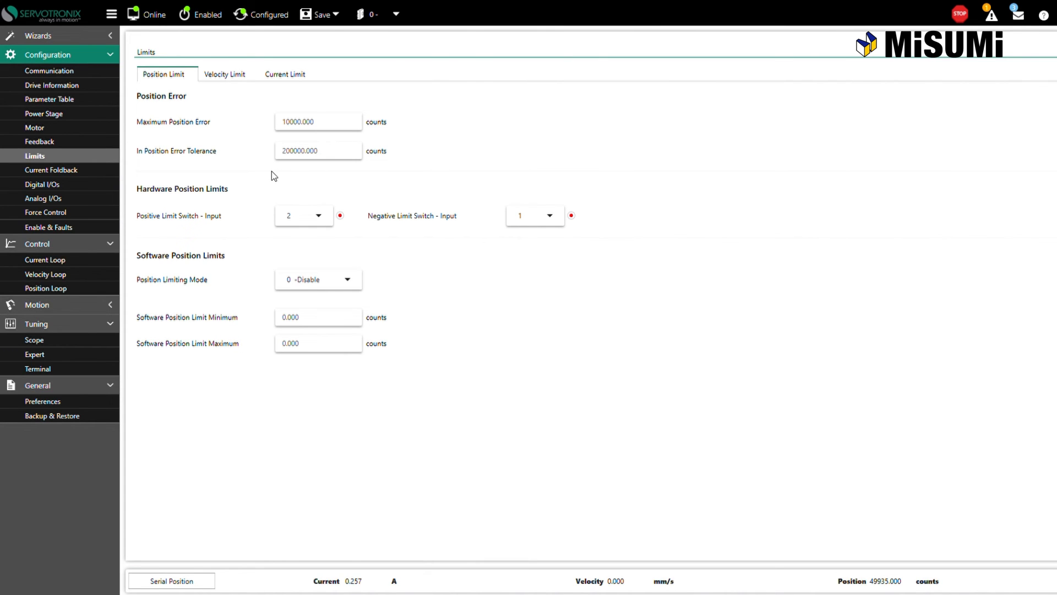
- Check the drive's velocity limits, including the User Velocity Limit, and its current limits
{"action": "left_click", "coordinate": [225, 79]}
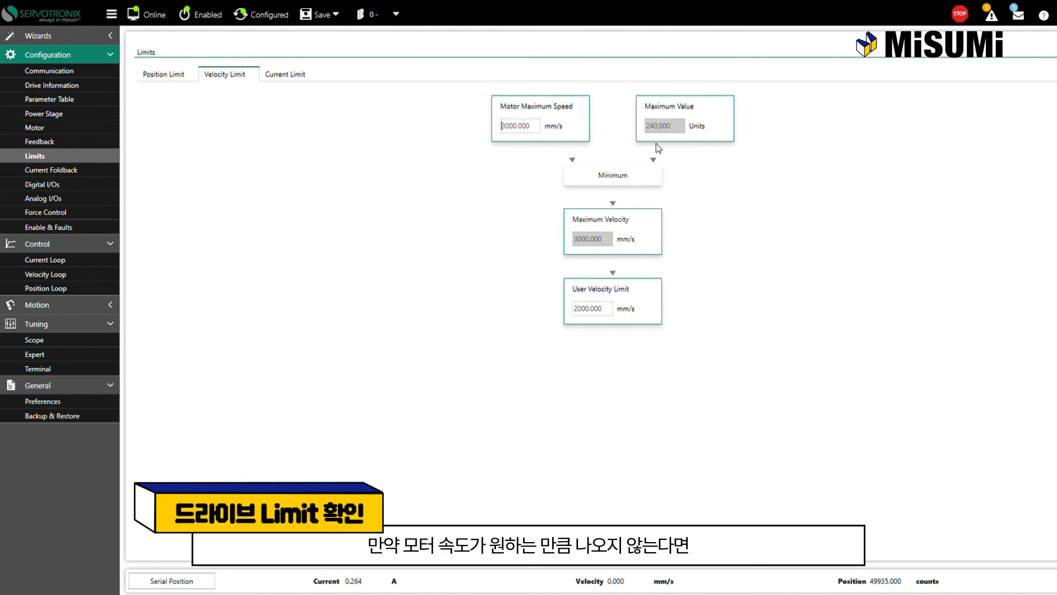
{"action": "left_click_drag", "start_coordinate": [606, 310], "coordinate": [576, 310]}
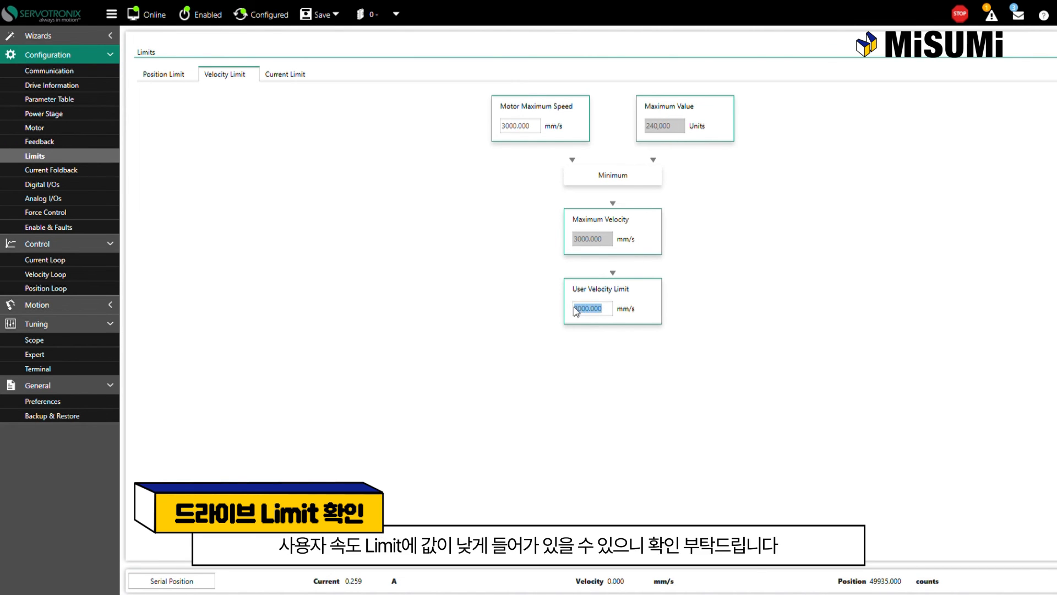
{"action": "left_click", "coordinate": [635, 297]}
{"action": "left_click", "coordinate": [295, 77]}
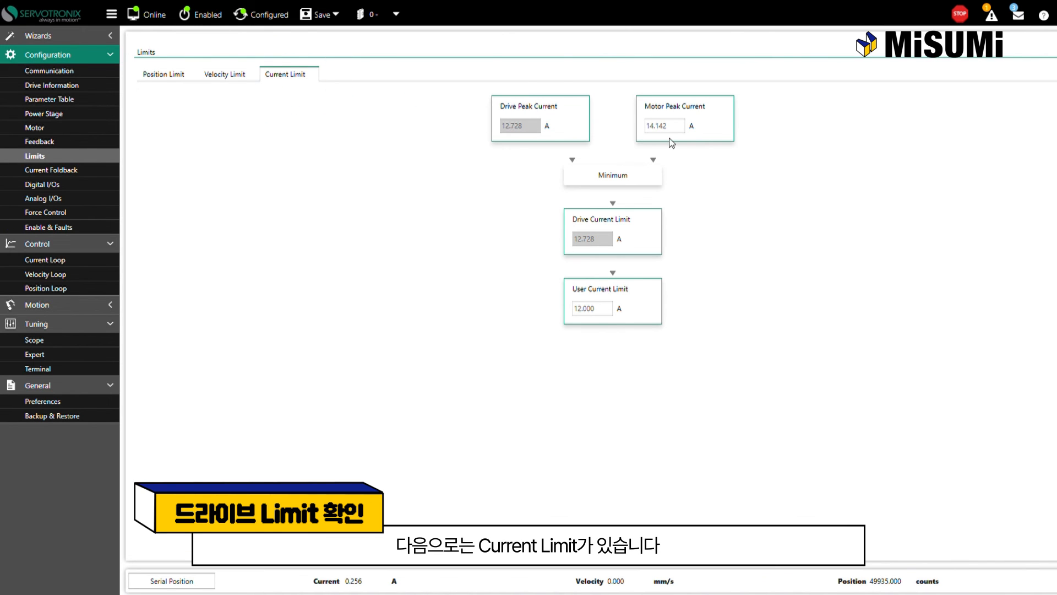